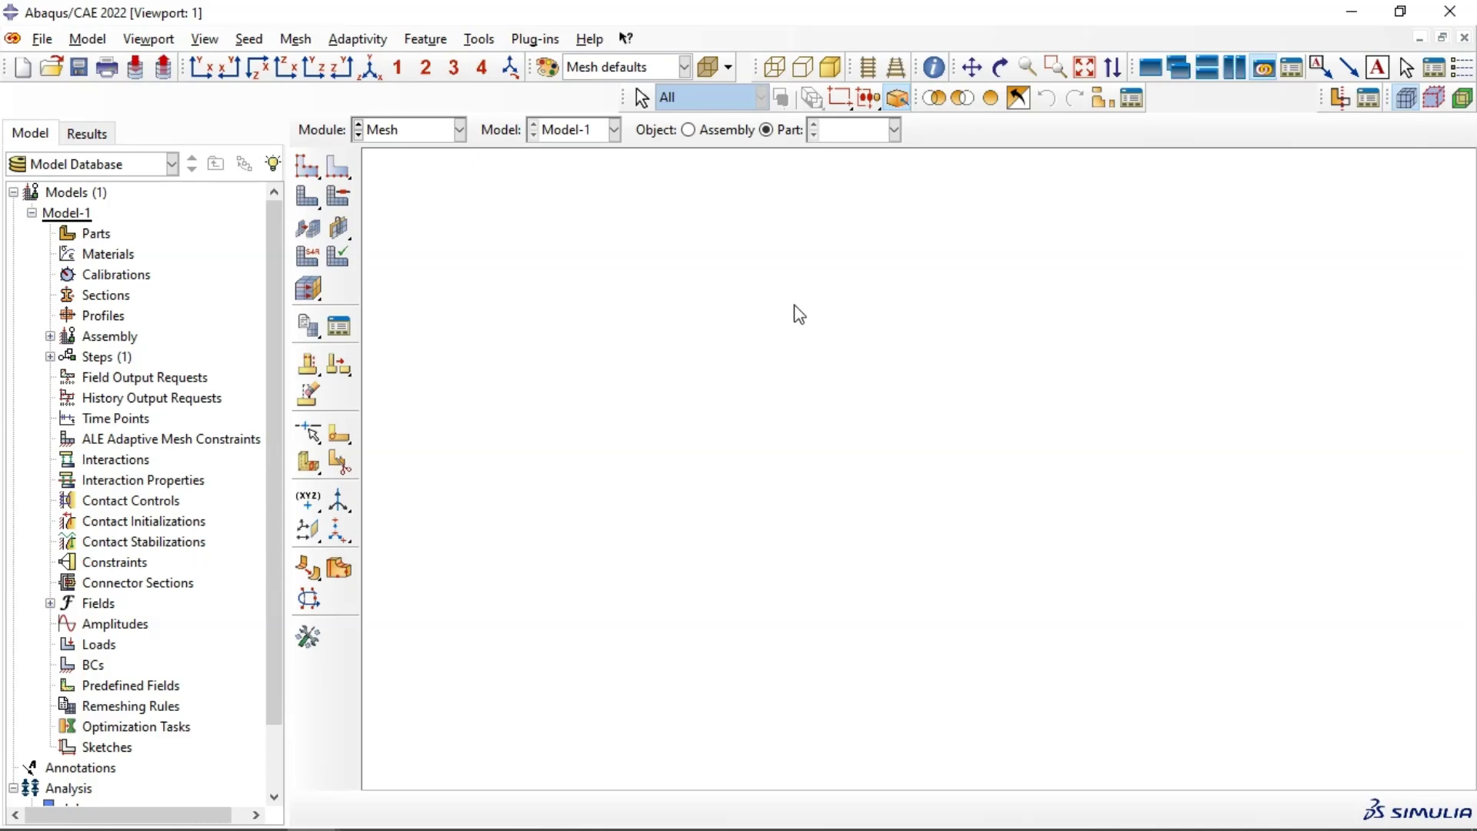
# - Import Gear Assembly.STEP as a part using File > Import > Part
pyautogui.click(35, 38)
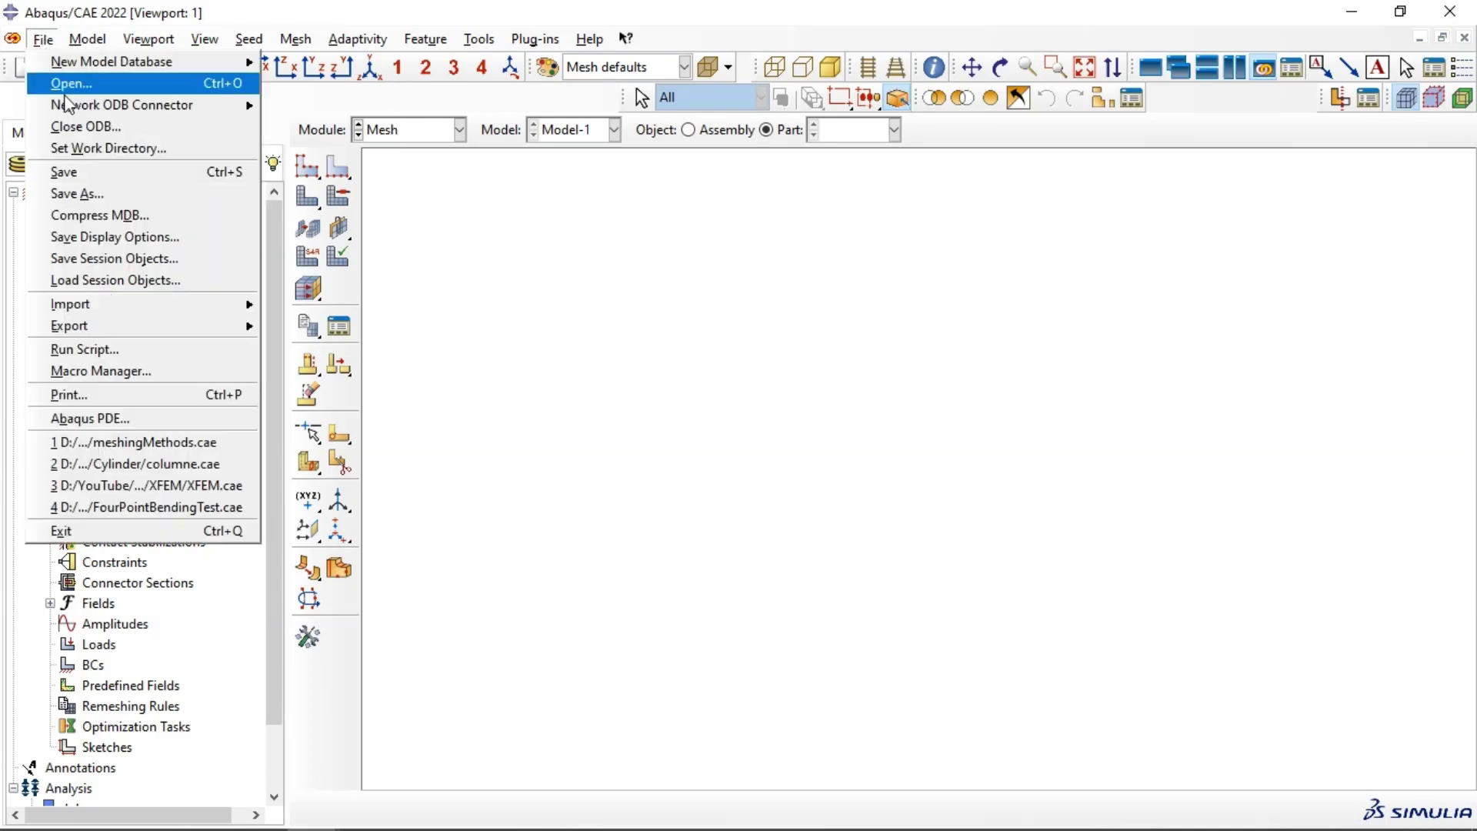
pyautogui.moveTo(152, 304)
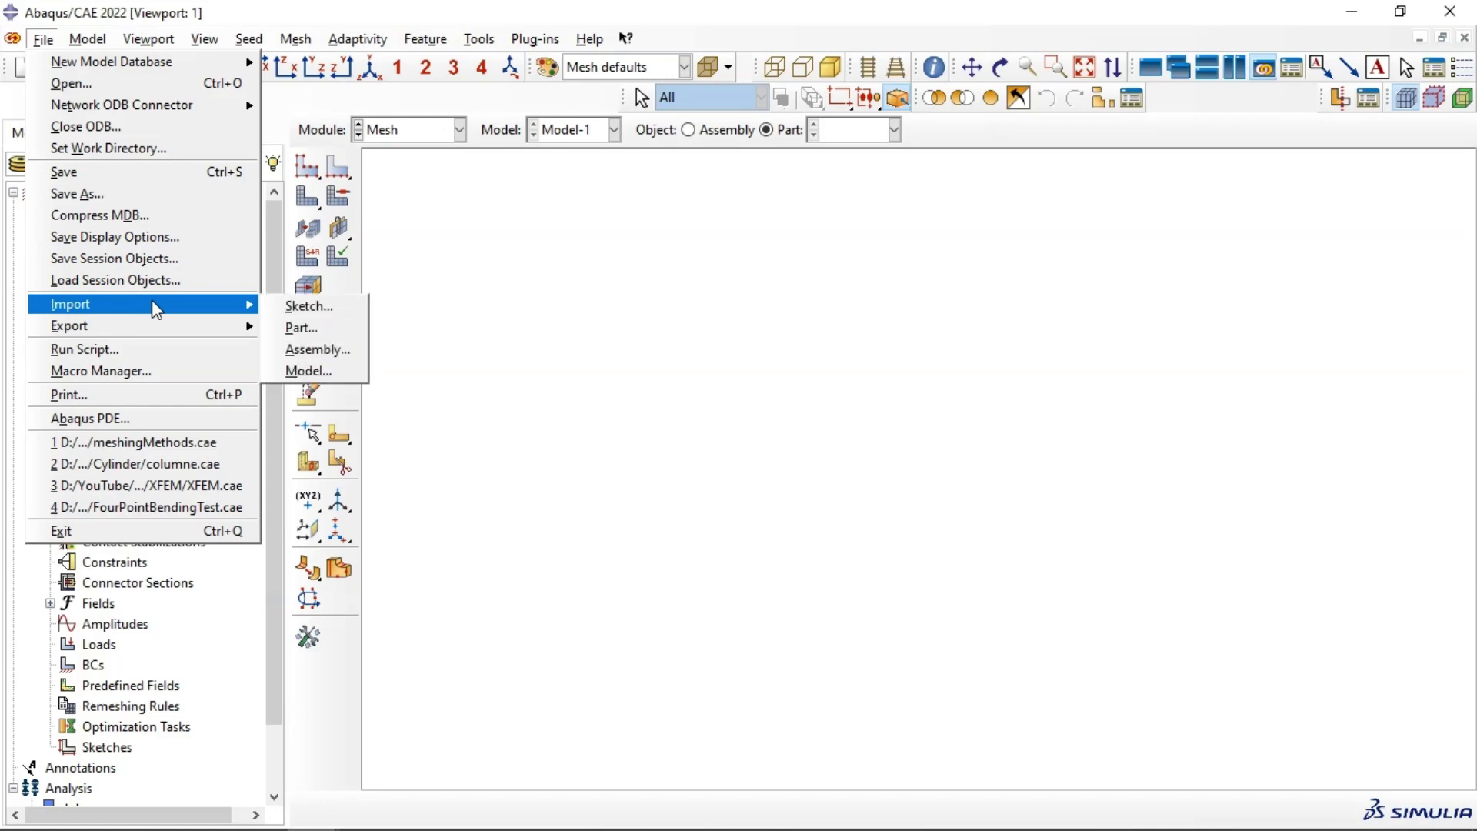
pyautogui.click(292, 329)
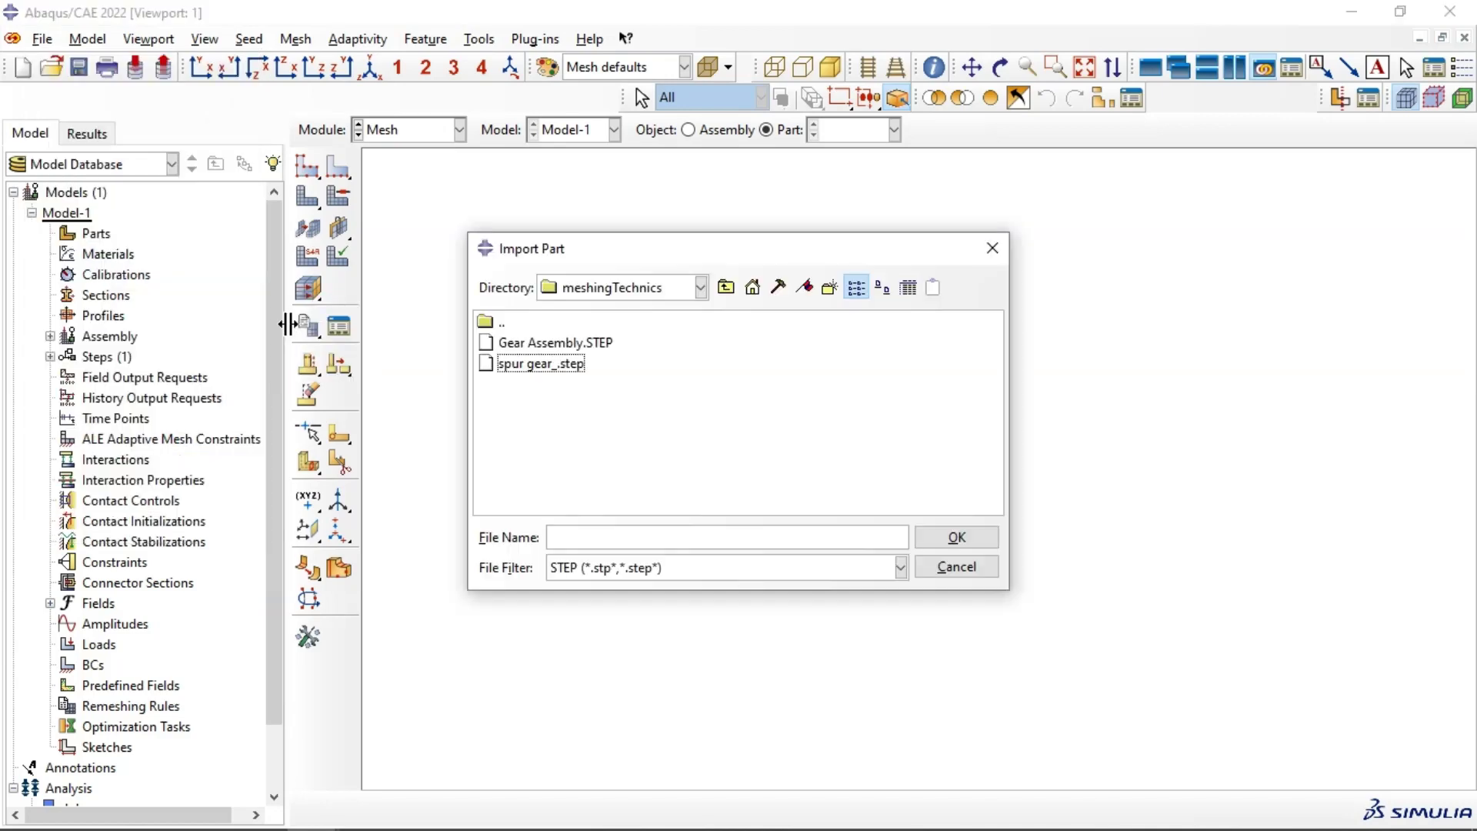
pyautogui.click(591, 352)
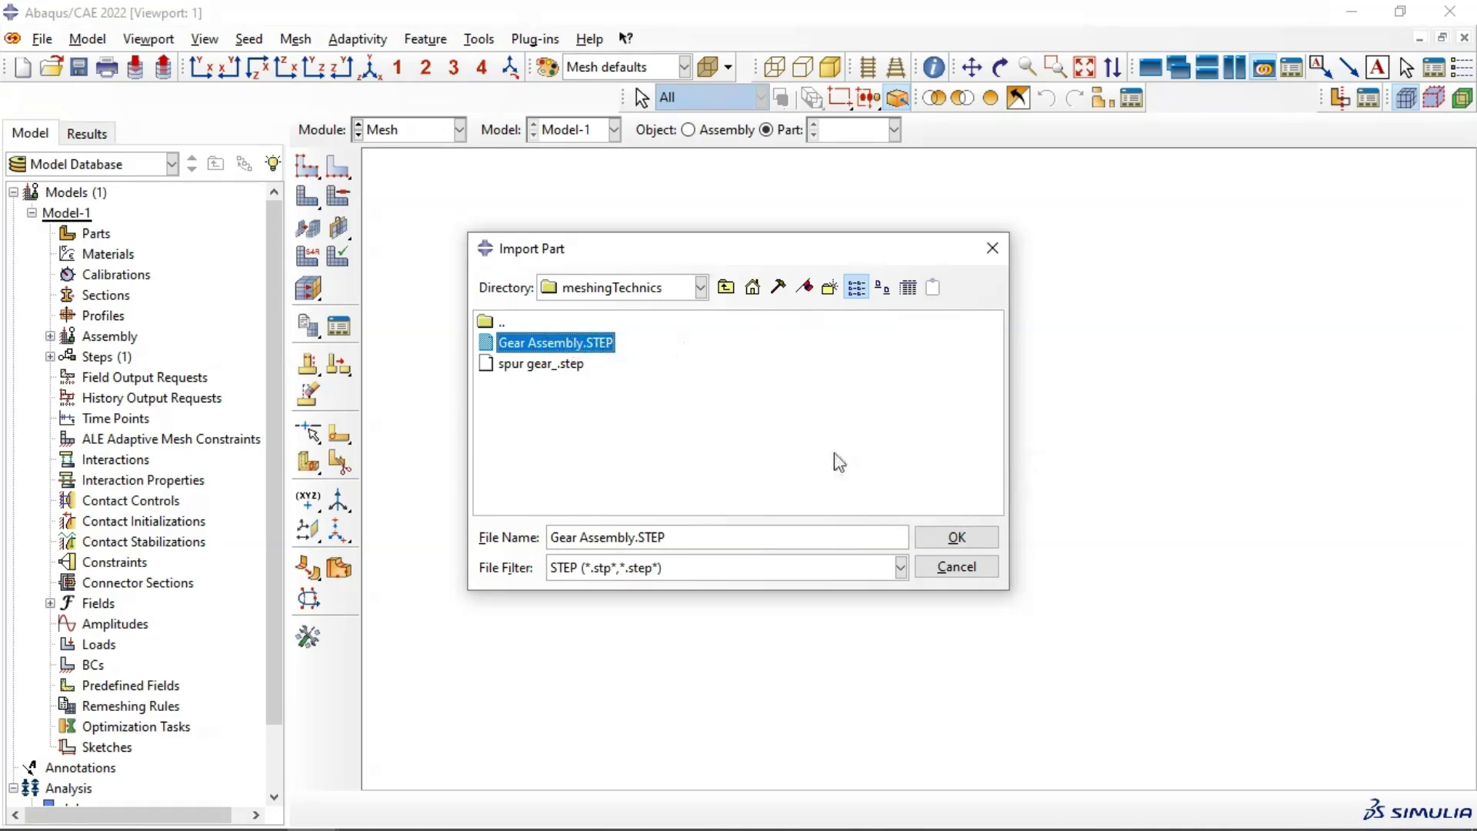
pyautogui.click(945, 547)
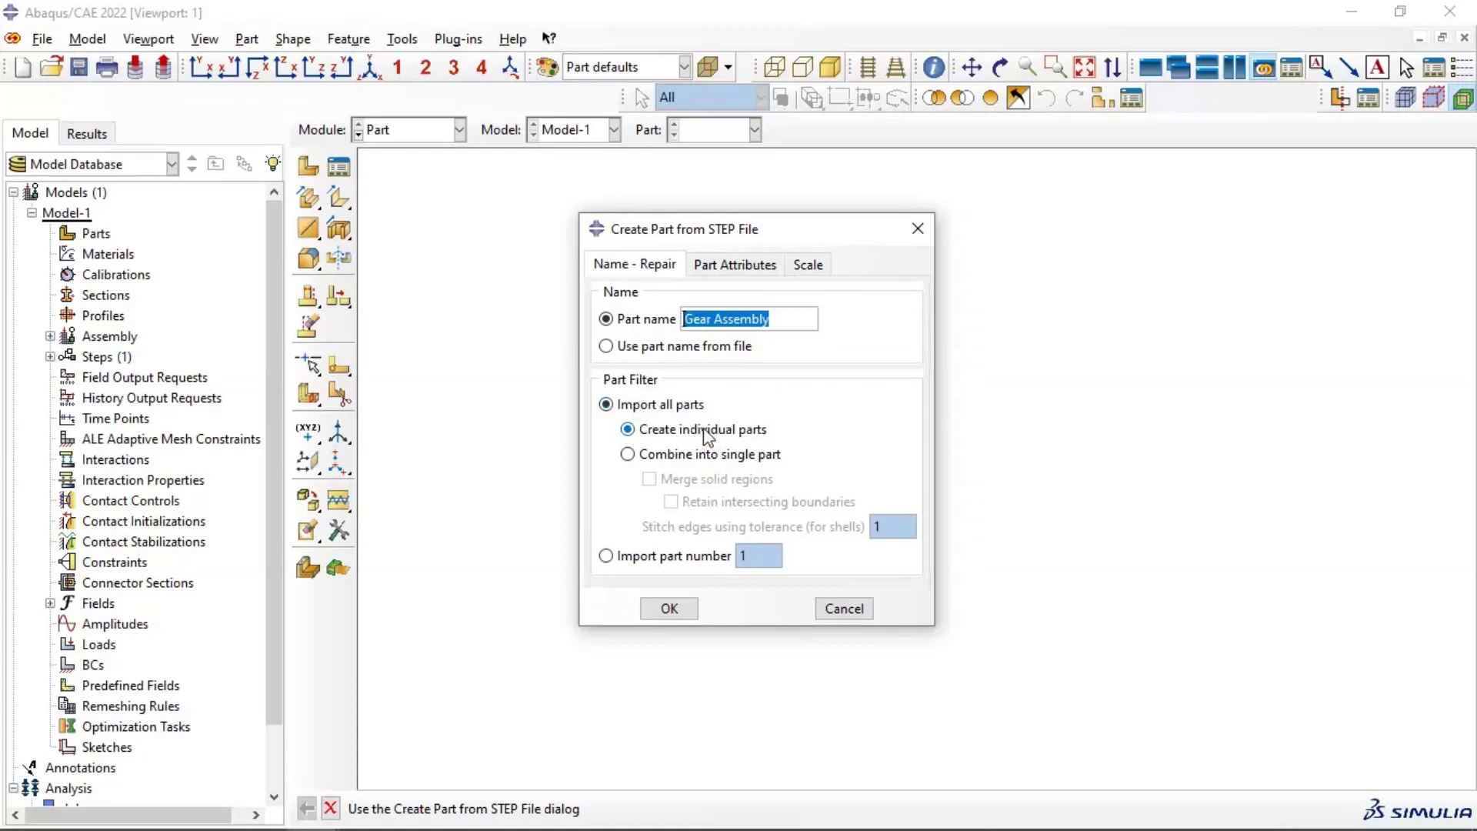
# - Import all bodies as individual parts, reviewing the Part Attributes and Scale settings, and start the import
pyautogui.click(655, 456)
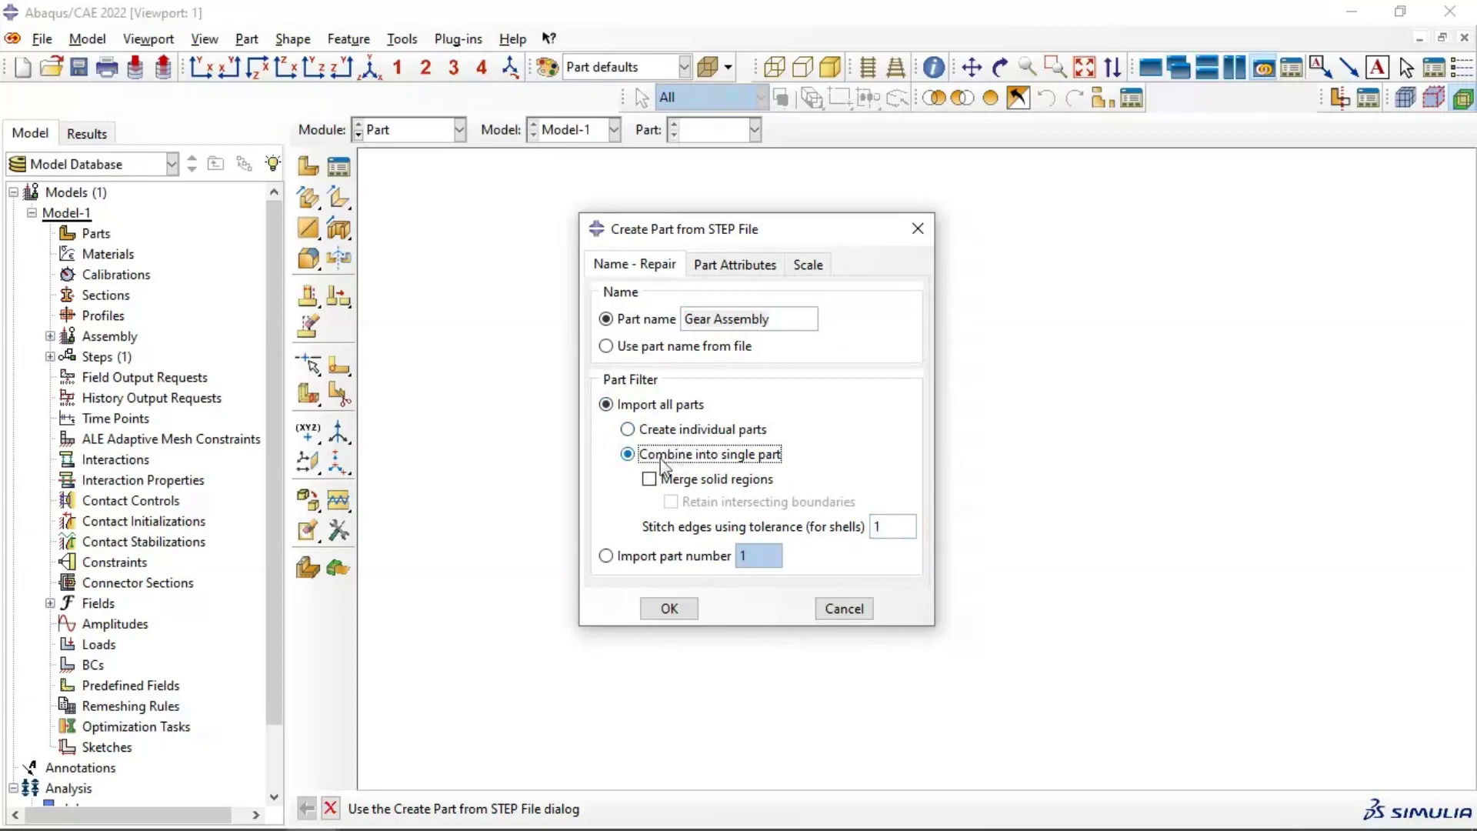
pyautogui.click(628, 431)
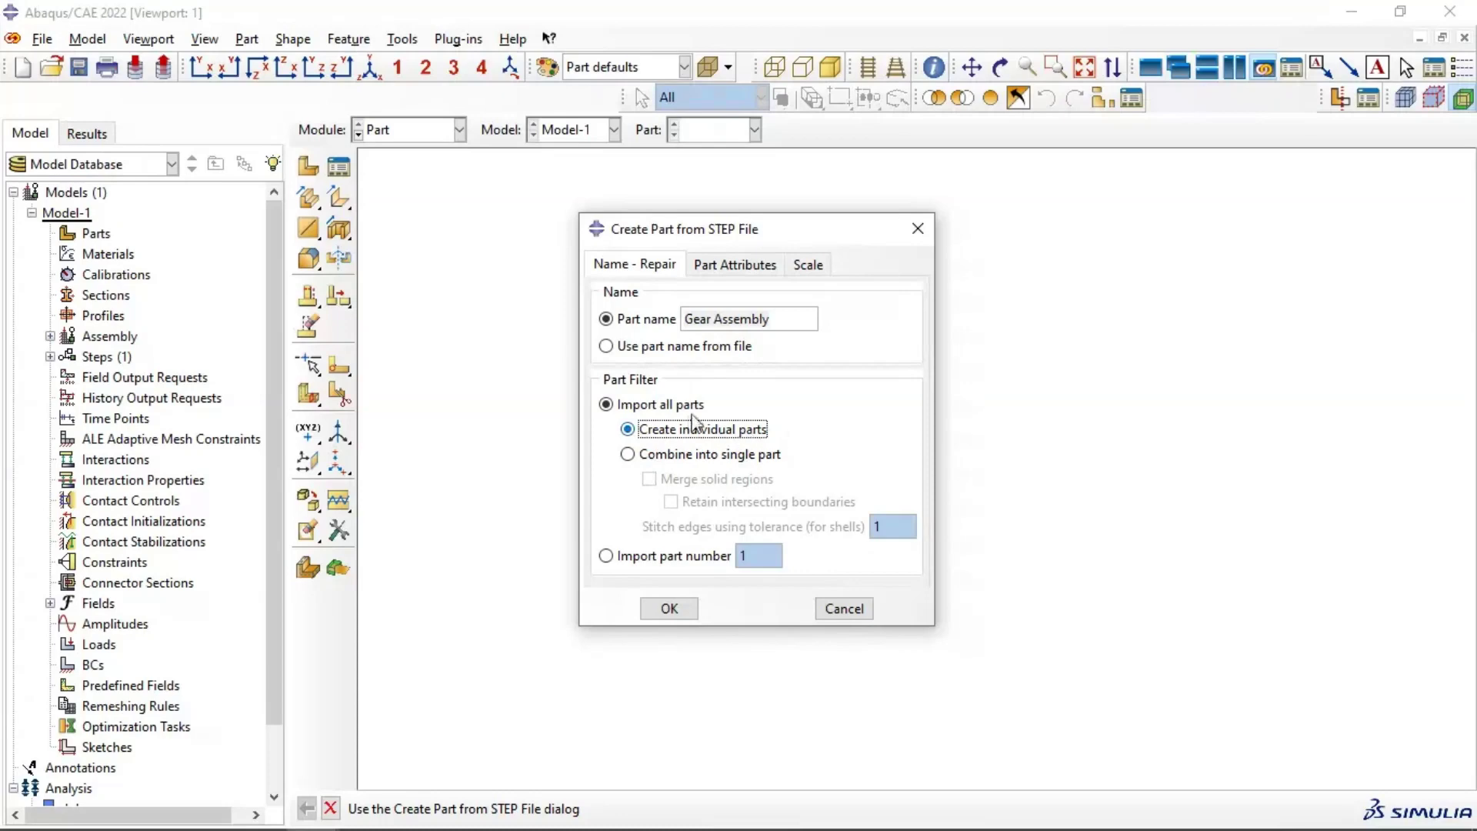
pyautogui.click(727, 270)
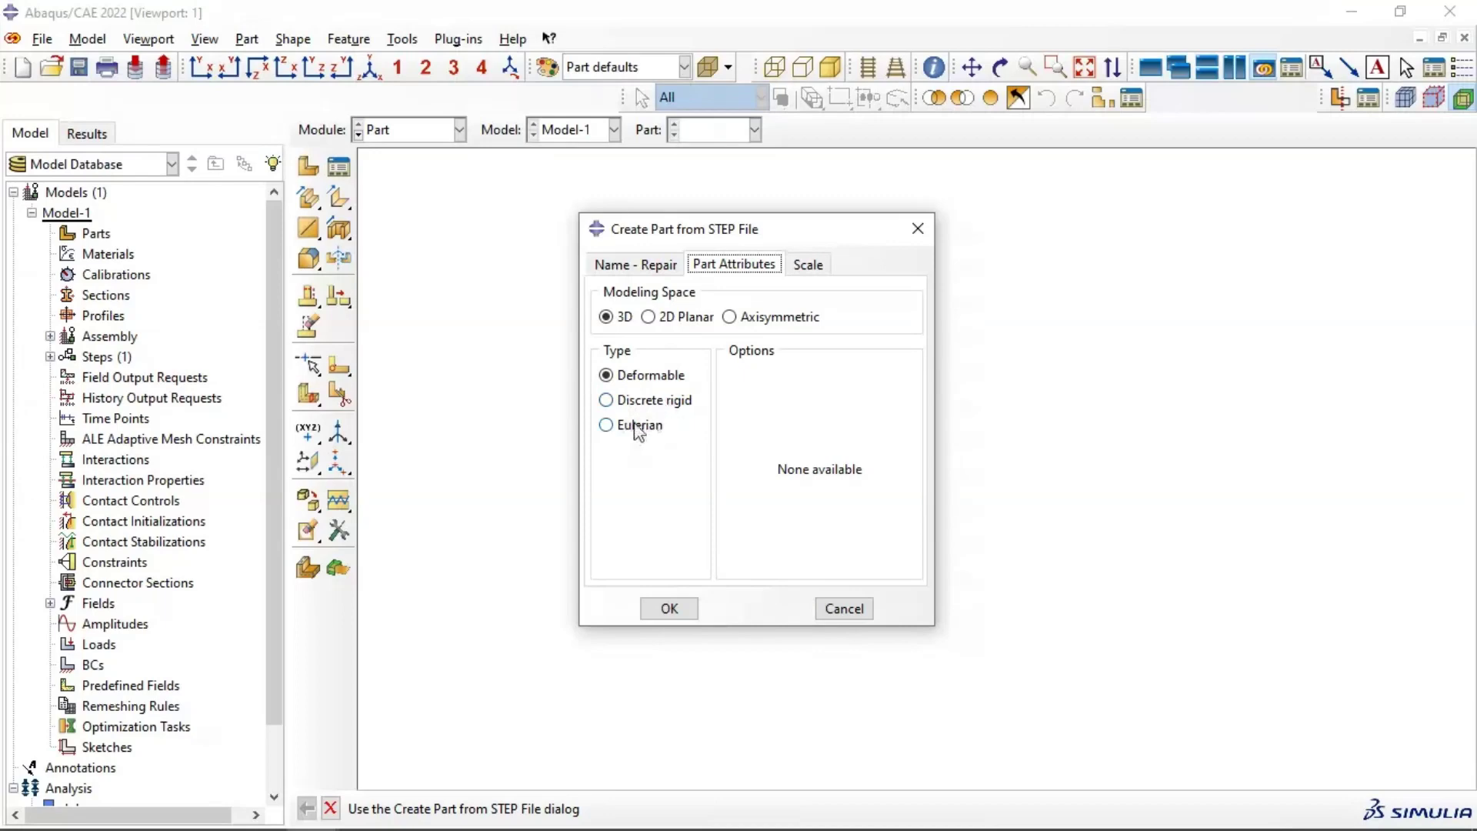
pyautogui.click(806, 267)
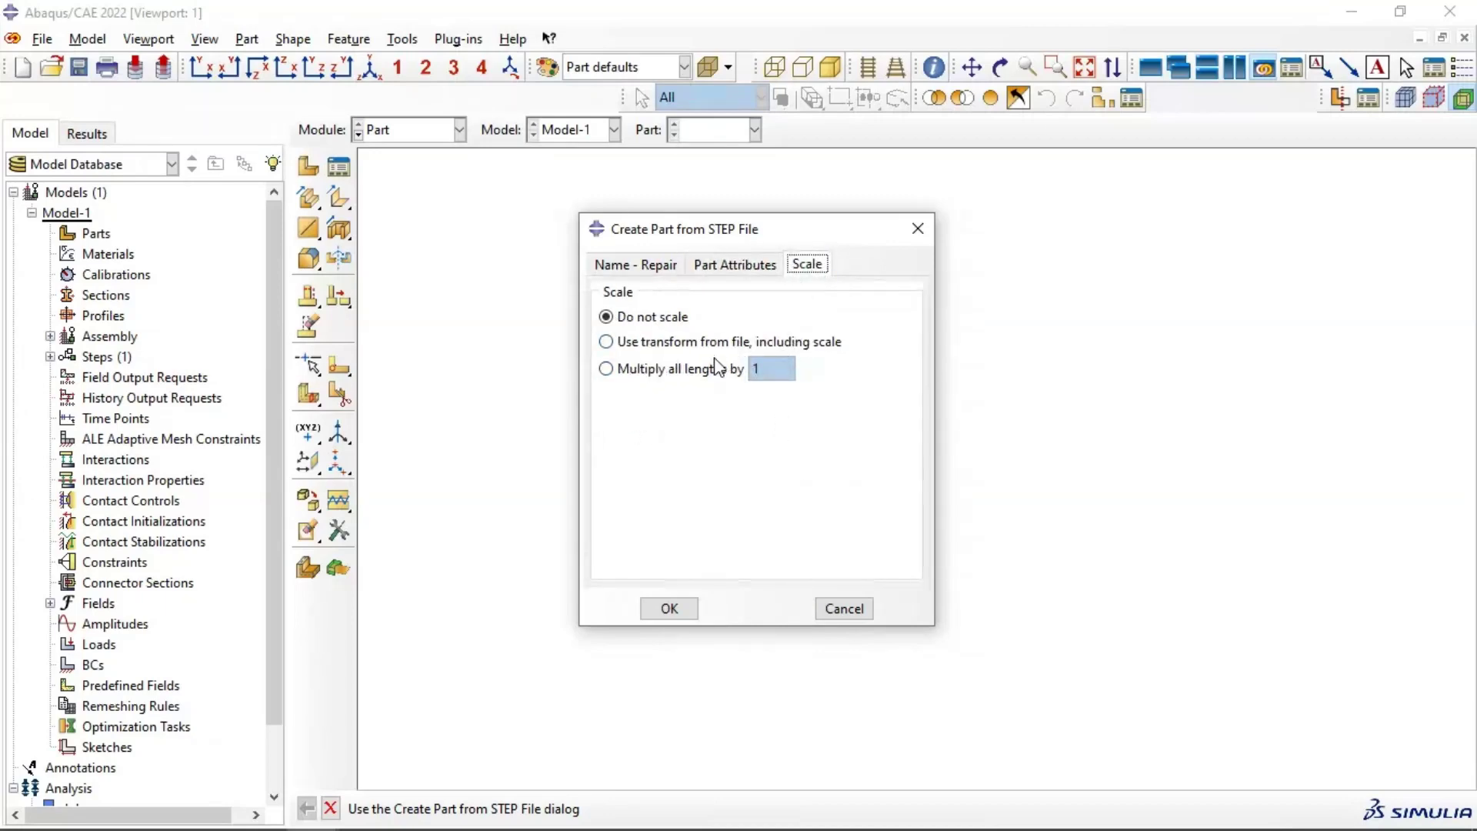
pyautogui.click(672, 609)
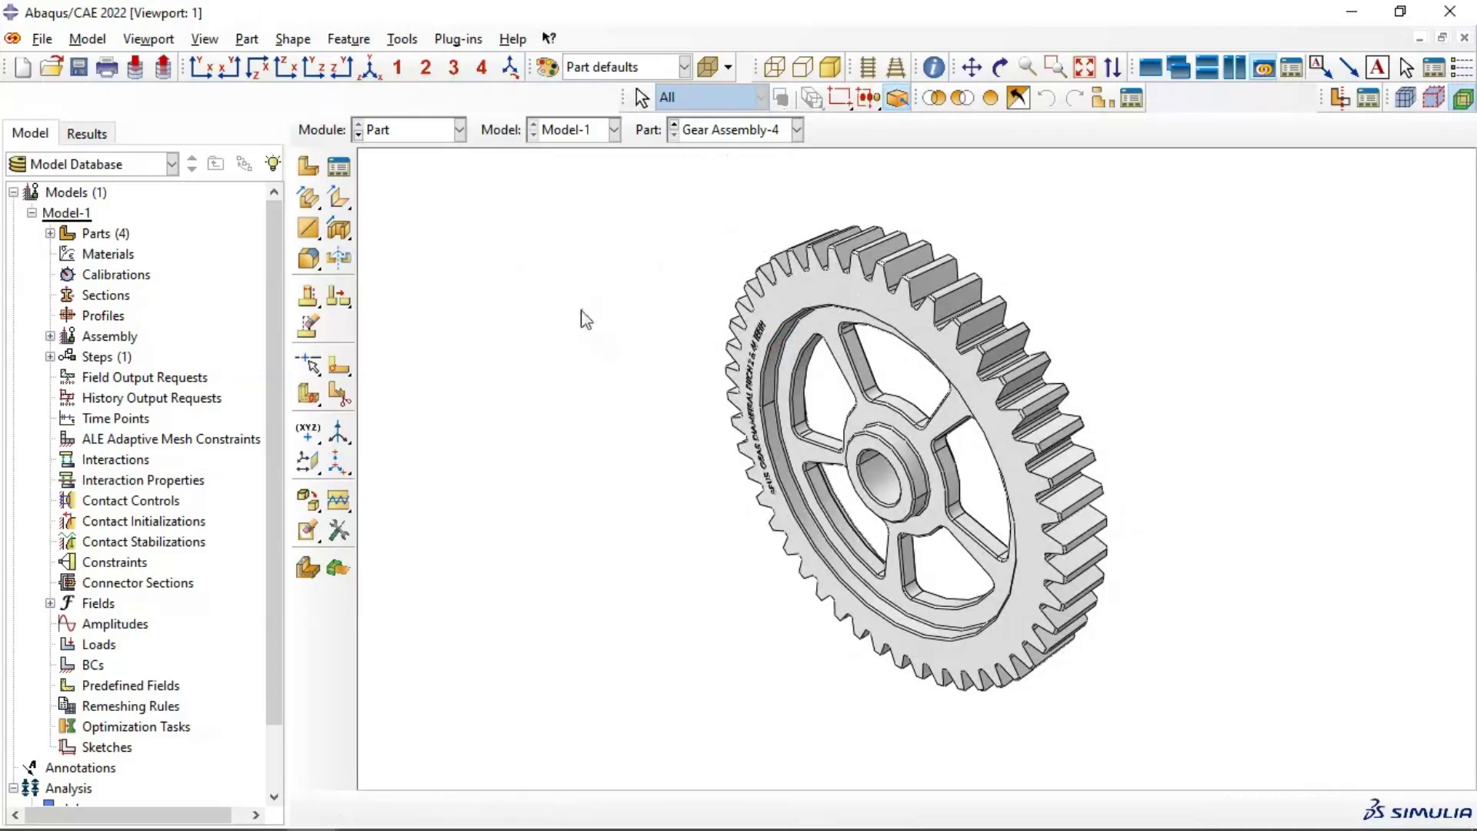
# - Expand Parts in the model tree to list the four imported parts
pyautogui.click(50, 233)
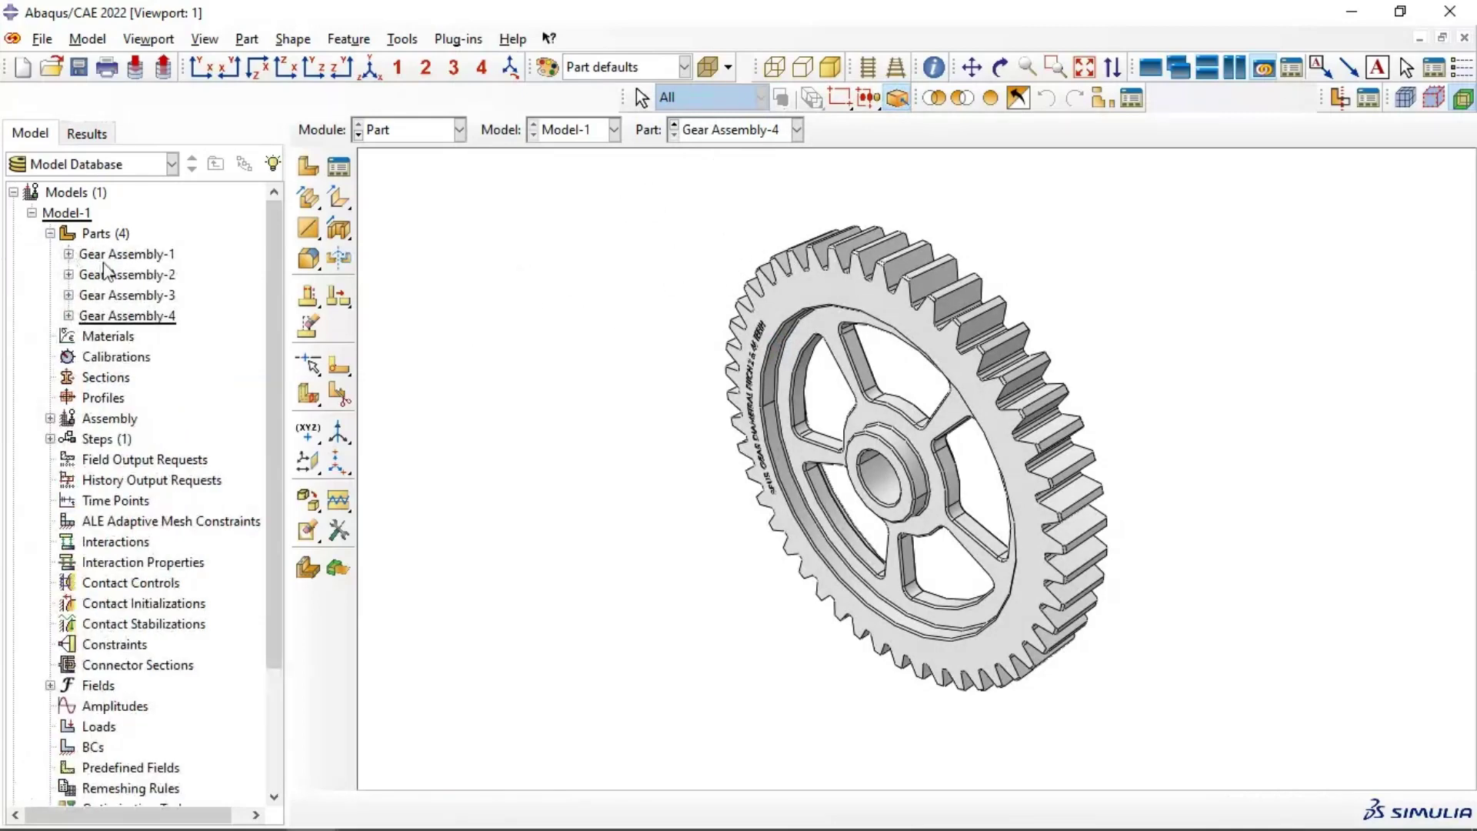
pyautogui.click(107, 255)
pyautogui.click(115, 274)
pyautogui.click(128, 299)
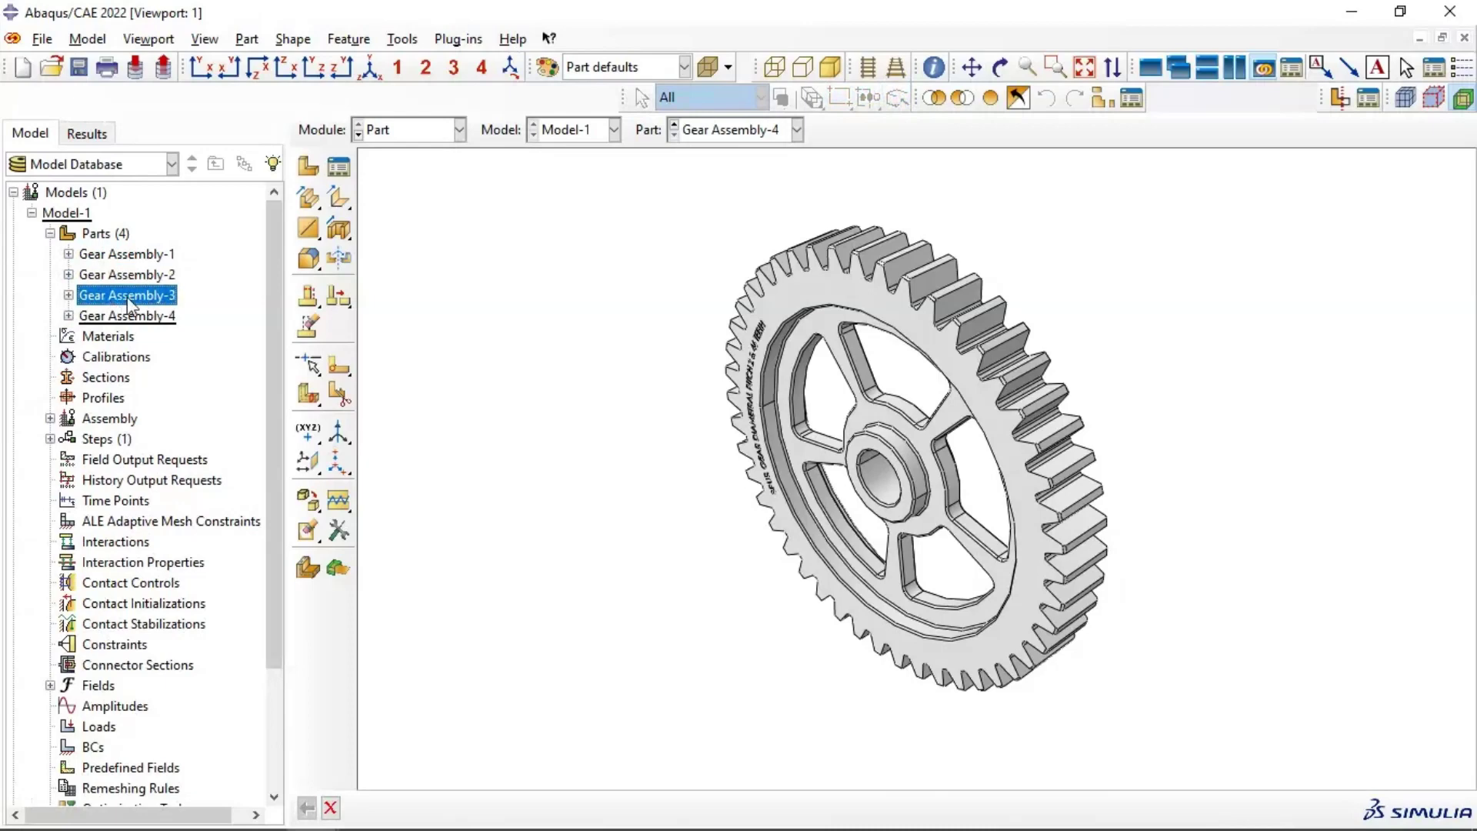
pyautogui.click(140, 319)
# - Display Gear Assembly-1, -2, -3 and -4 in turn from the Part list
pyautogui.click(735, 131)
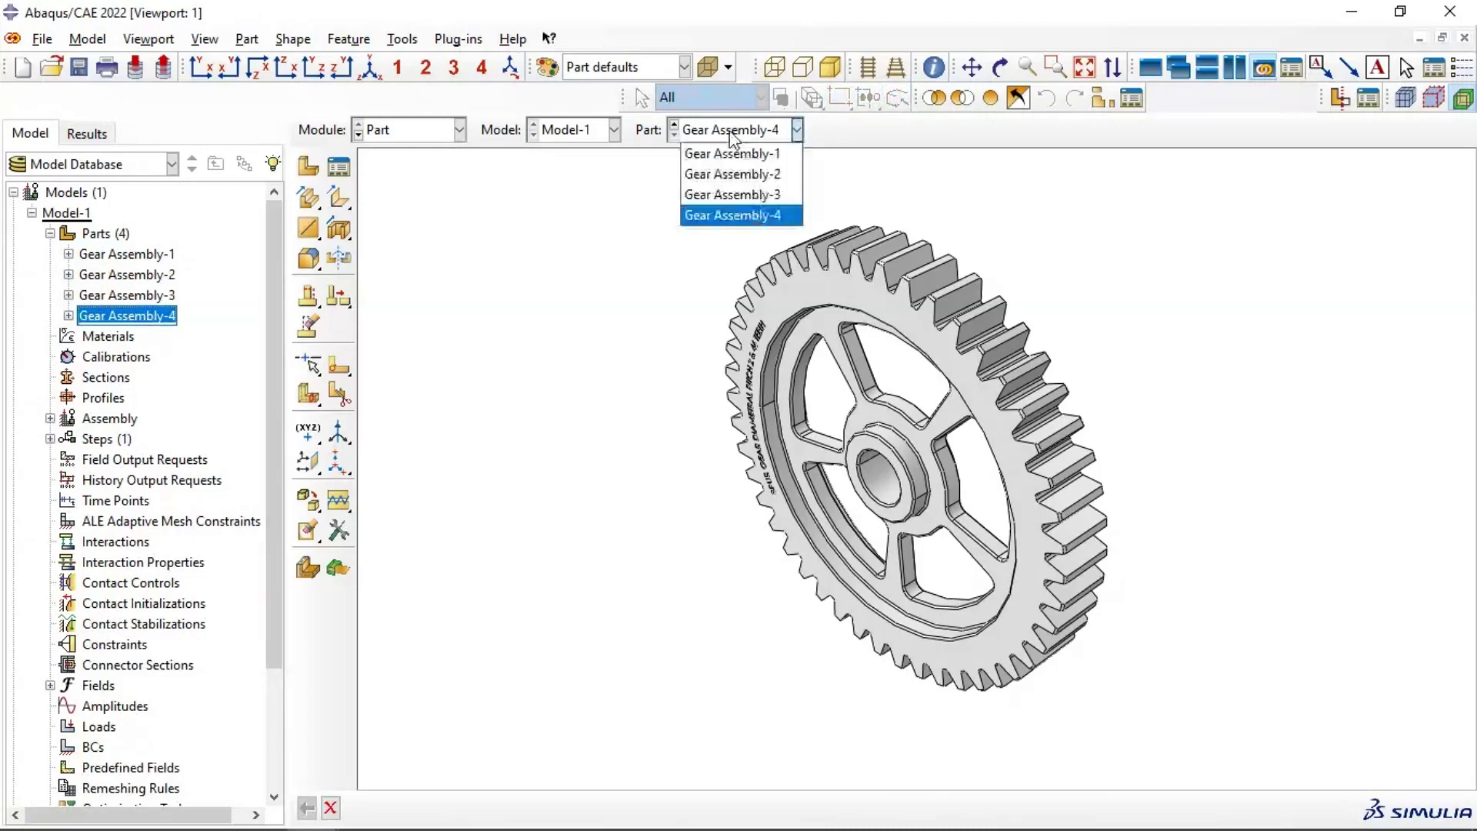
pyautogui.click(734, 151)
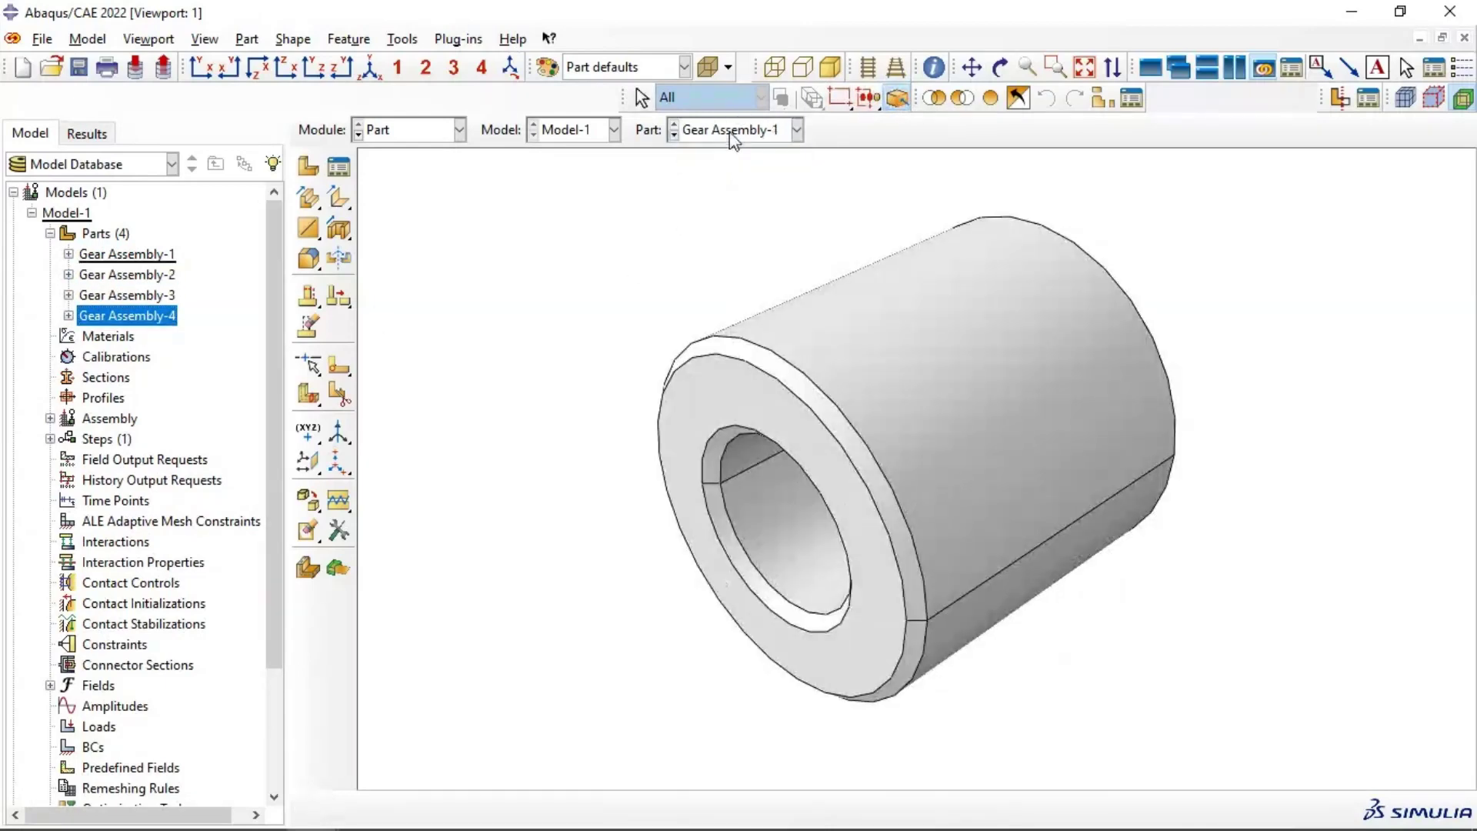
pyautogui.click(735, 131)
pyautogui.click(770, 172)
pyautogui.click(731, 131)
pyautogui.click(731, 194)
pyautogui.click(739, 133)
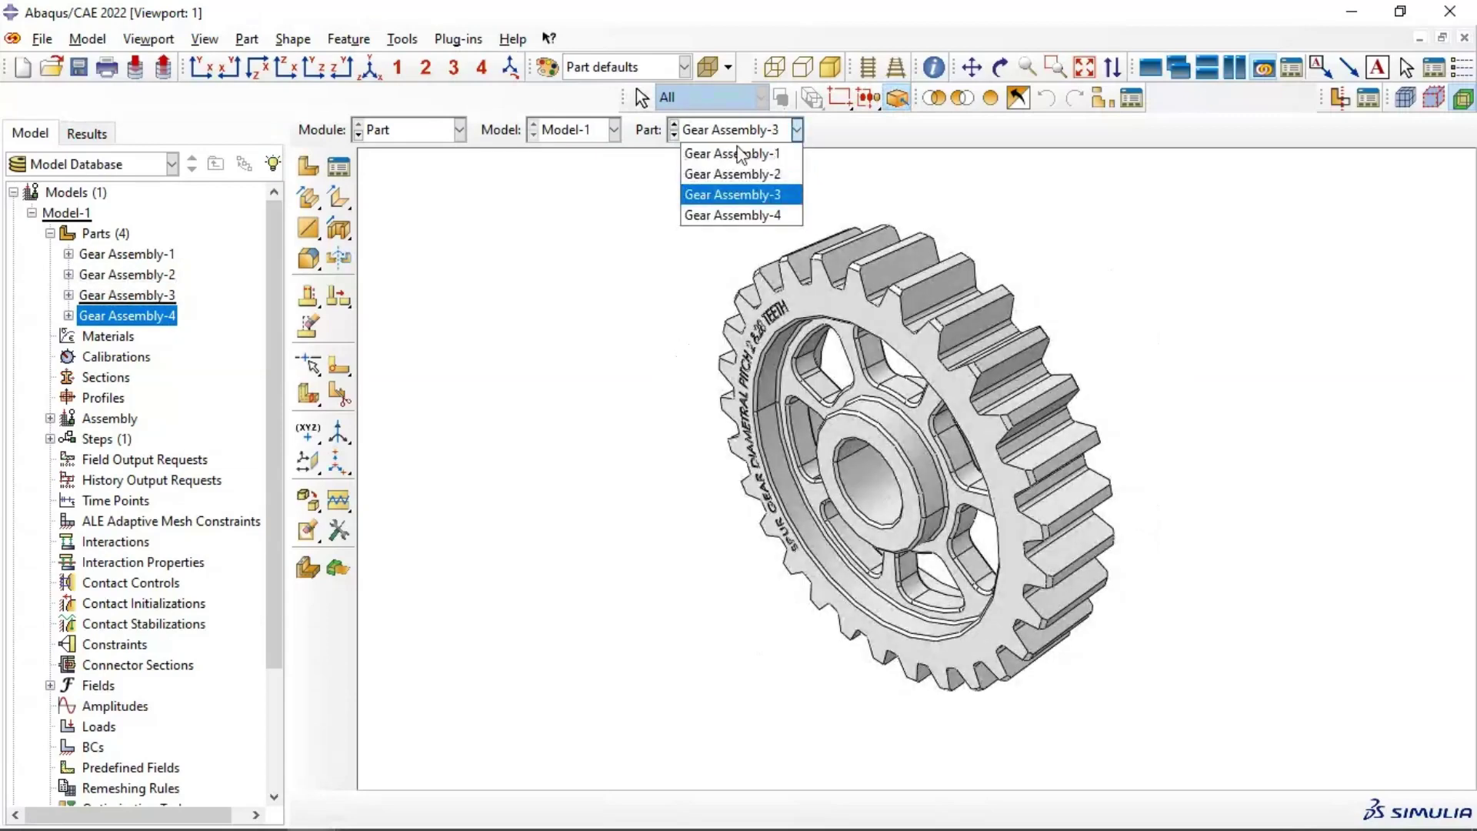
pyautogui.click(730, 215)
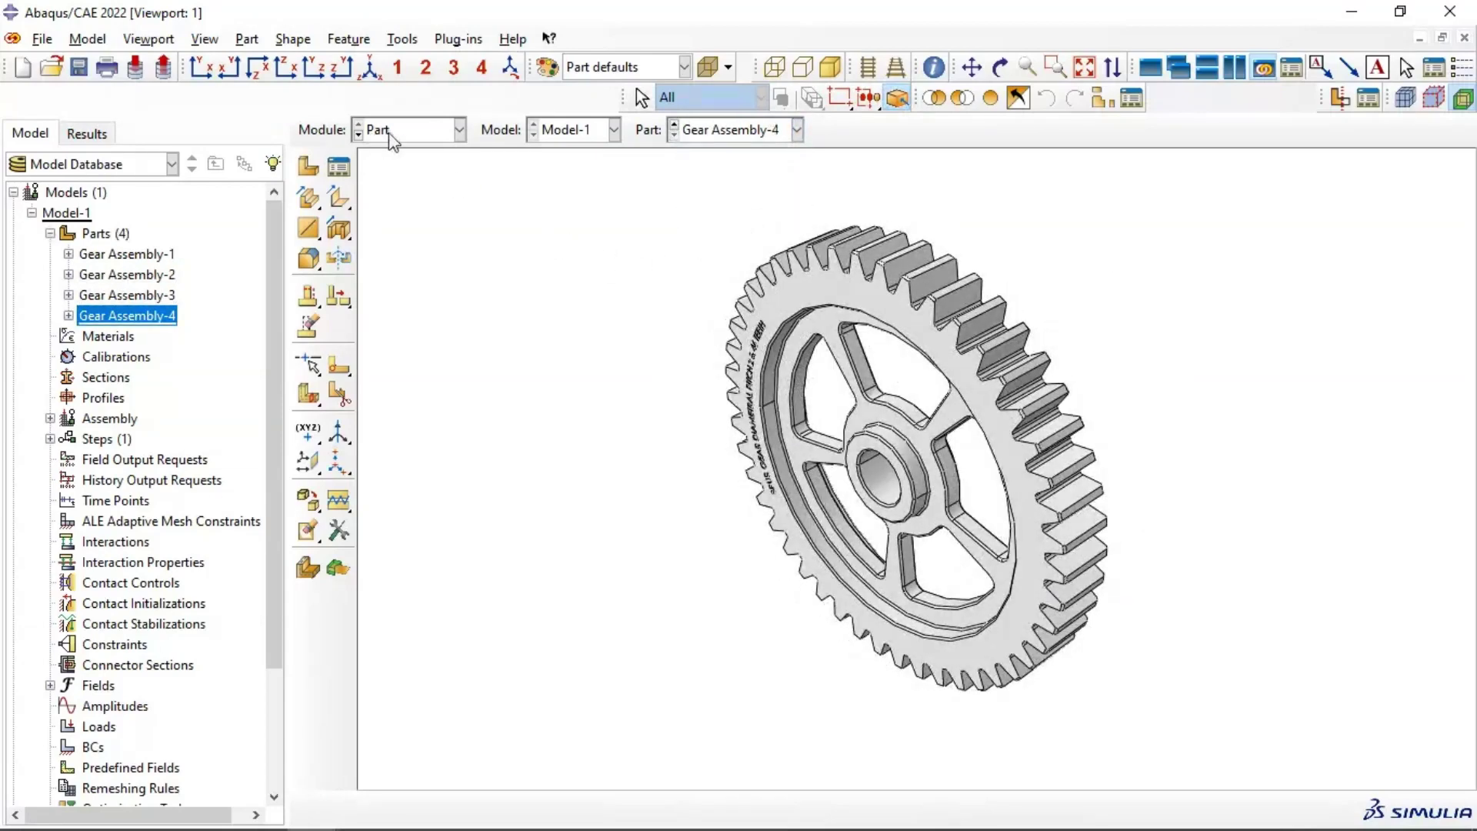
# - Instance all four gear parts in the Assembly module and rotate them to an oblique view
pyautogui.click(392, 132)
pyautogui.click(394, 195)
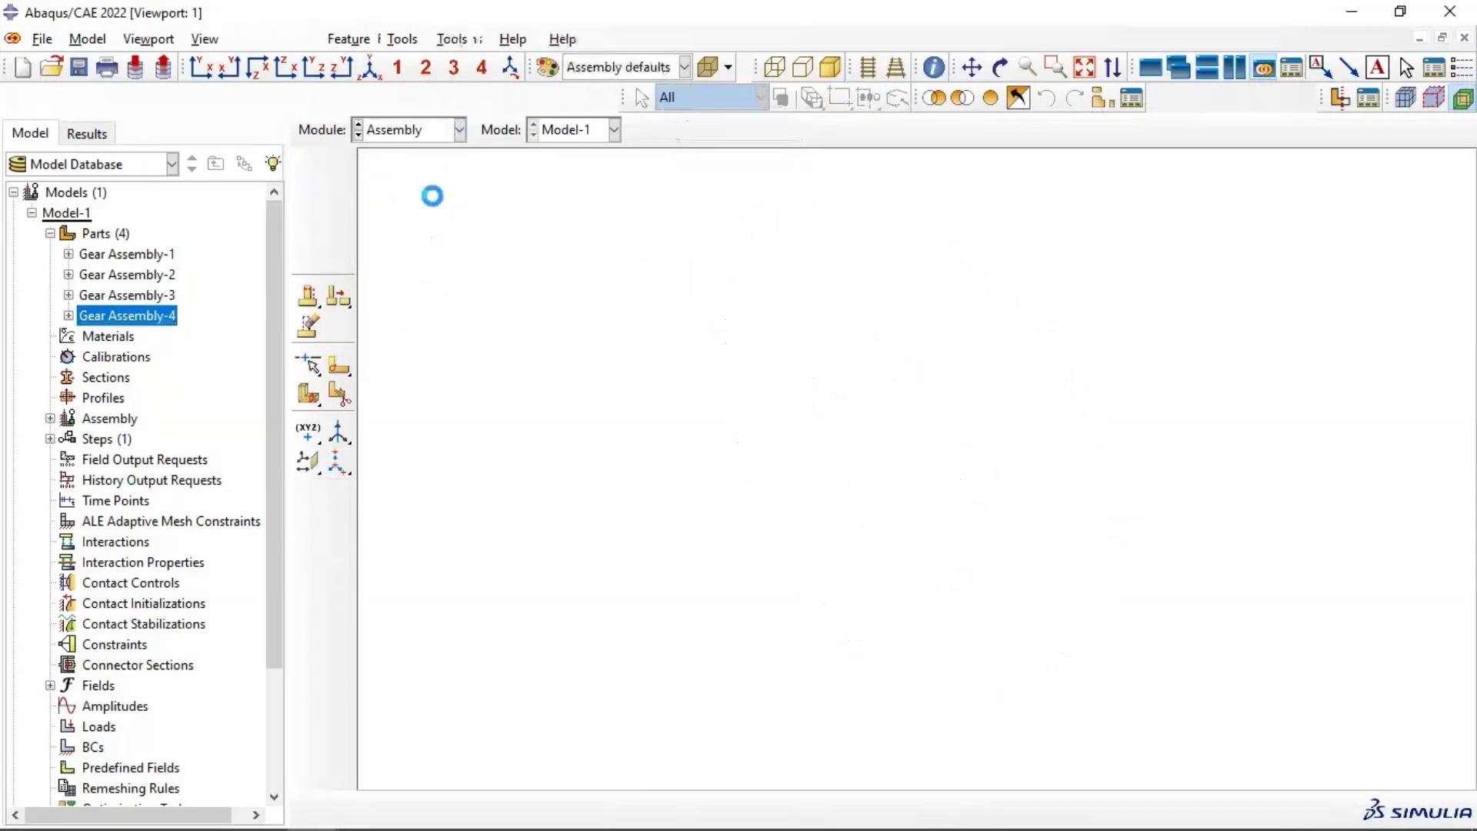
pyautogui.click(307, 171)
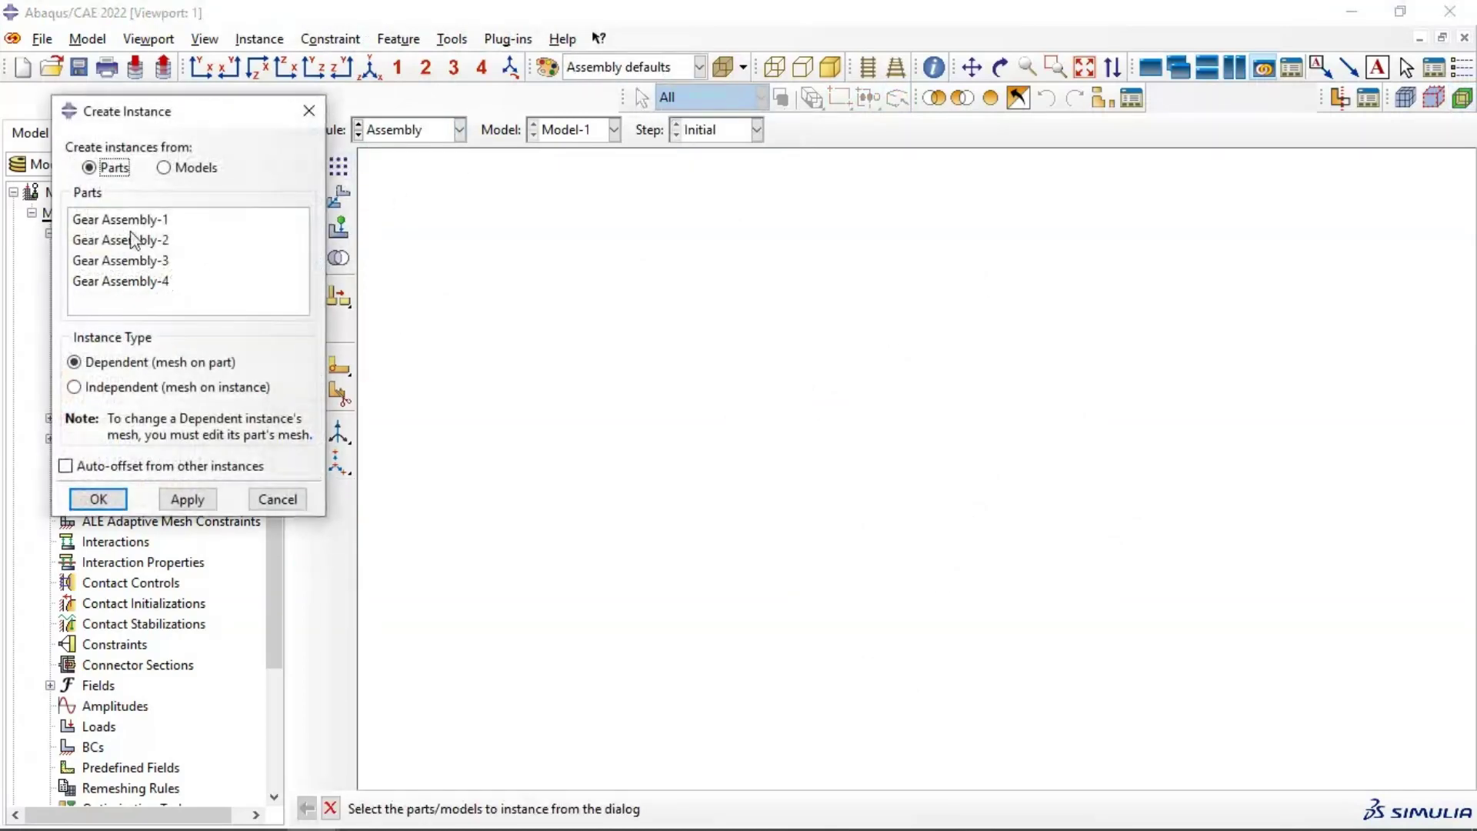
pyautogui.moveTo(127, 220); pyautogui.dragTo(139, 284)
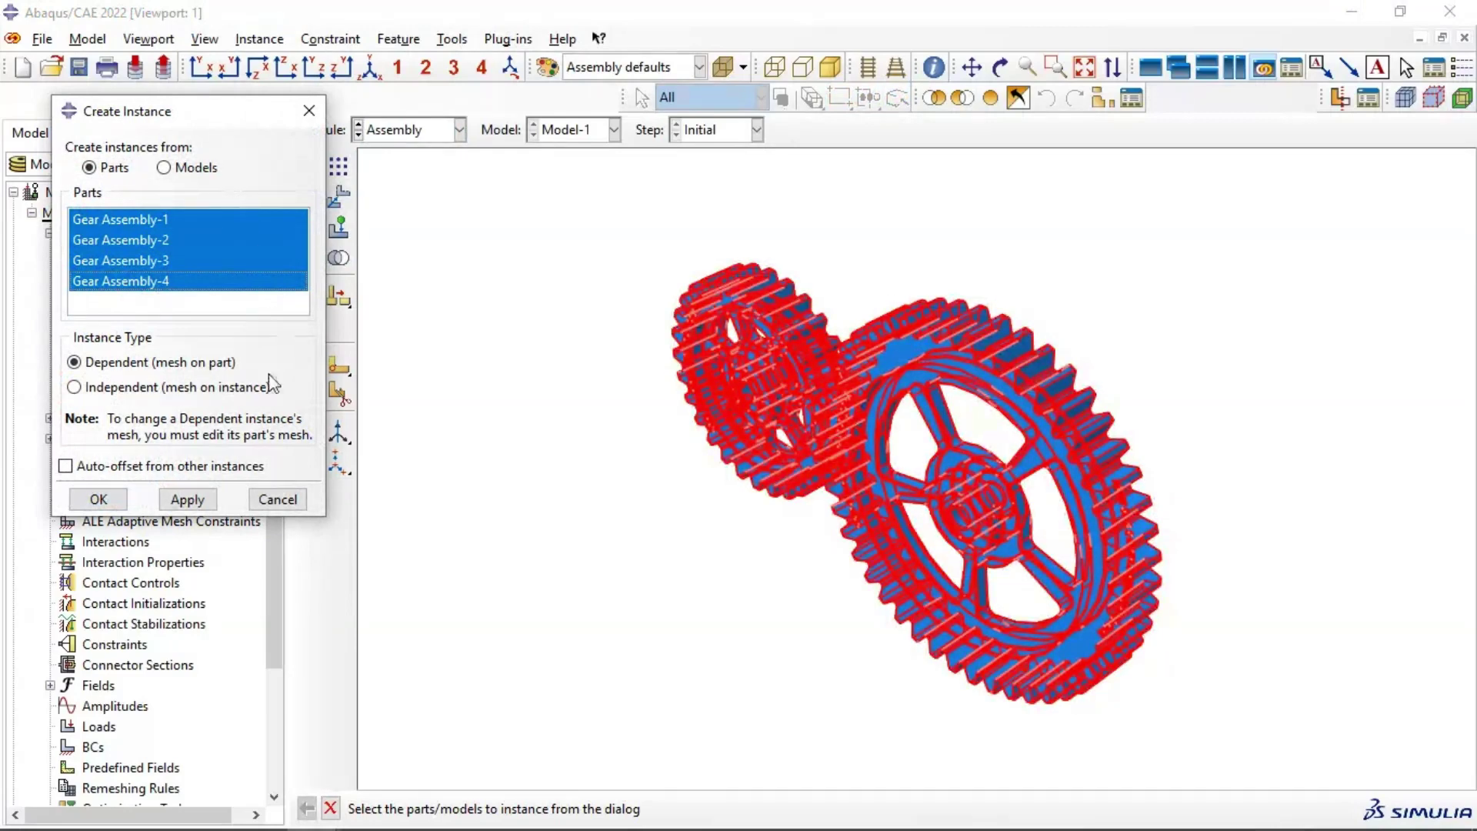
pyautogui.click(188, 500)
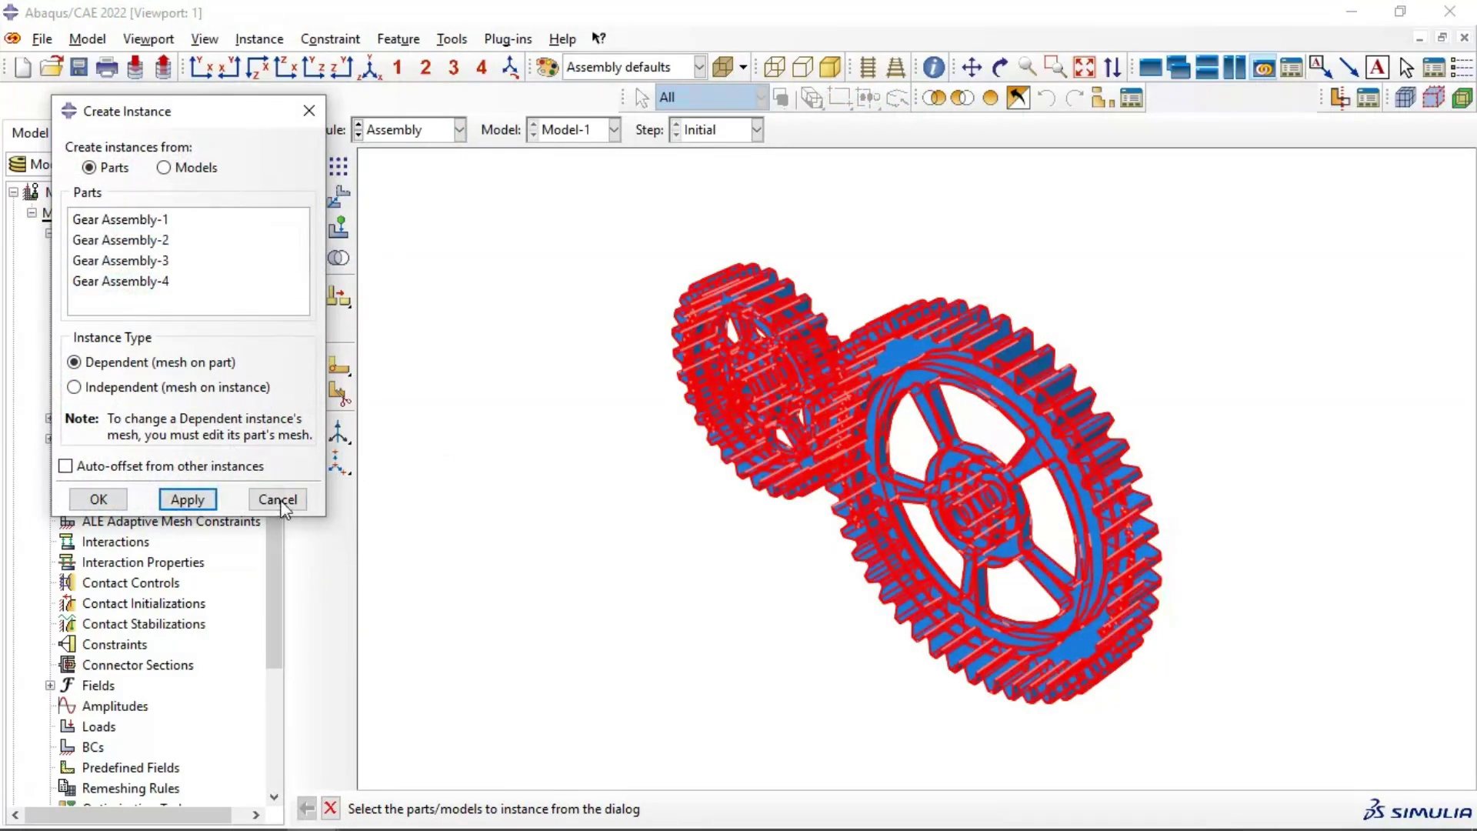
pyautogui.click(277, 500)
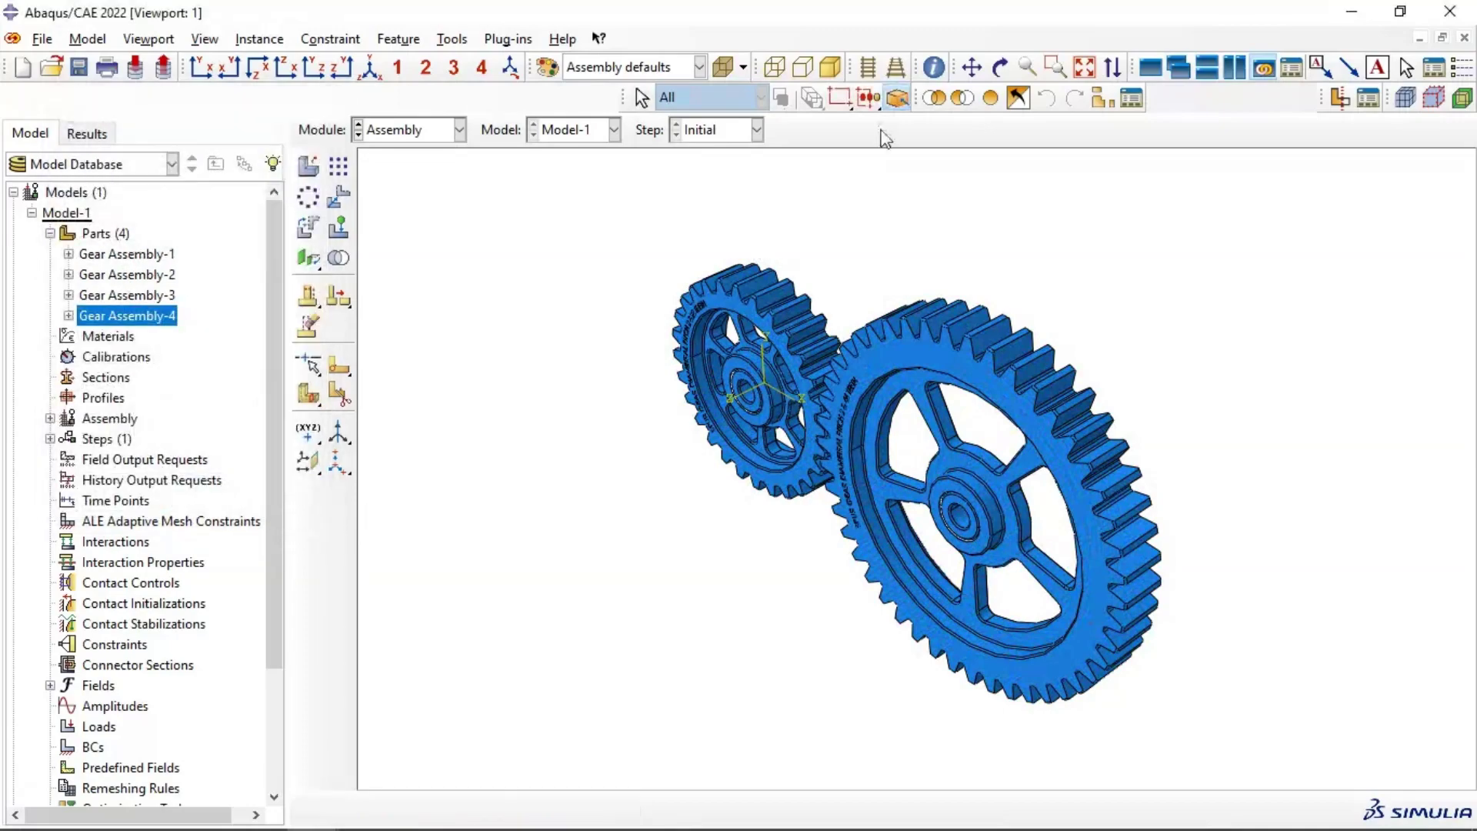
pyautogui.click(1000, 69)
pyautogui.moveTo(910, 331); pyautogui.dragTo(969, 493)
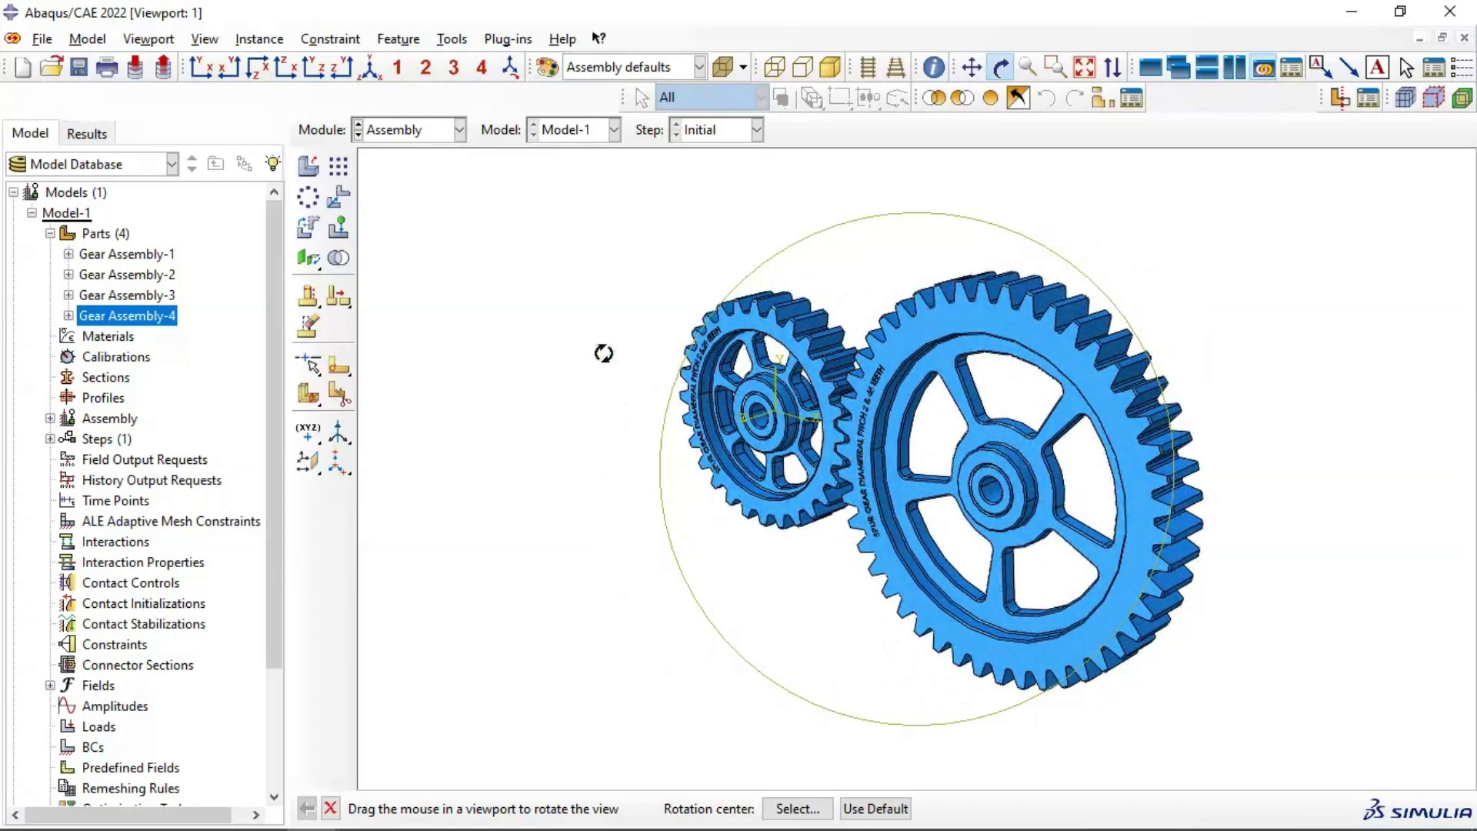
# - In the Part module, convert Gear Assembly-4 to analytical geometry with Geometry Edit
pyautogui.click(395, 133)
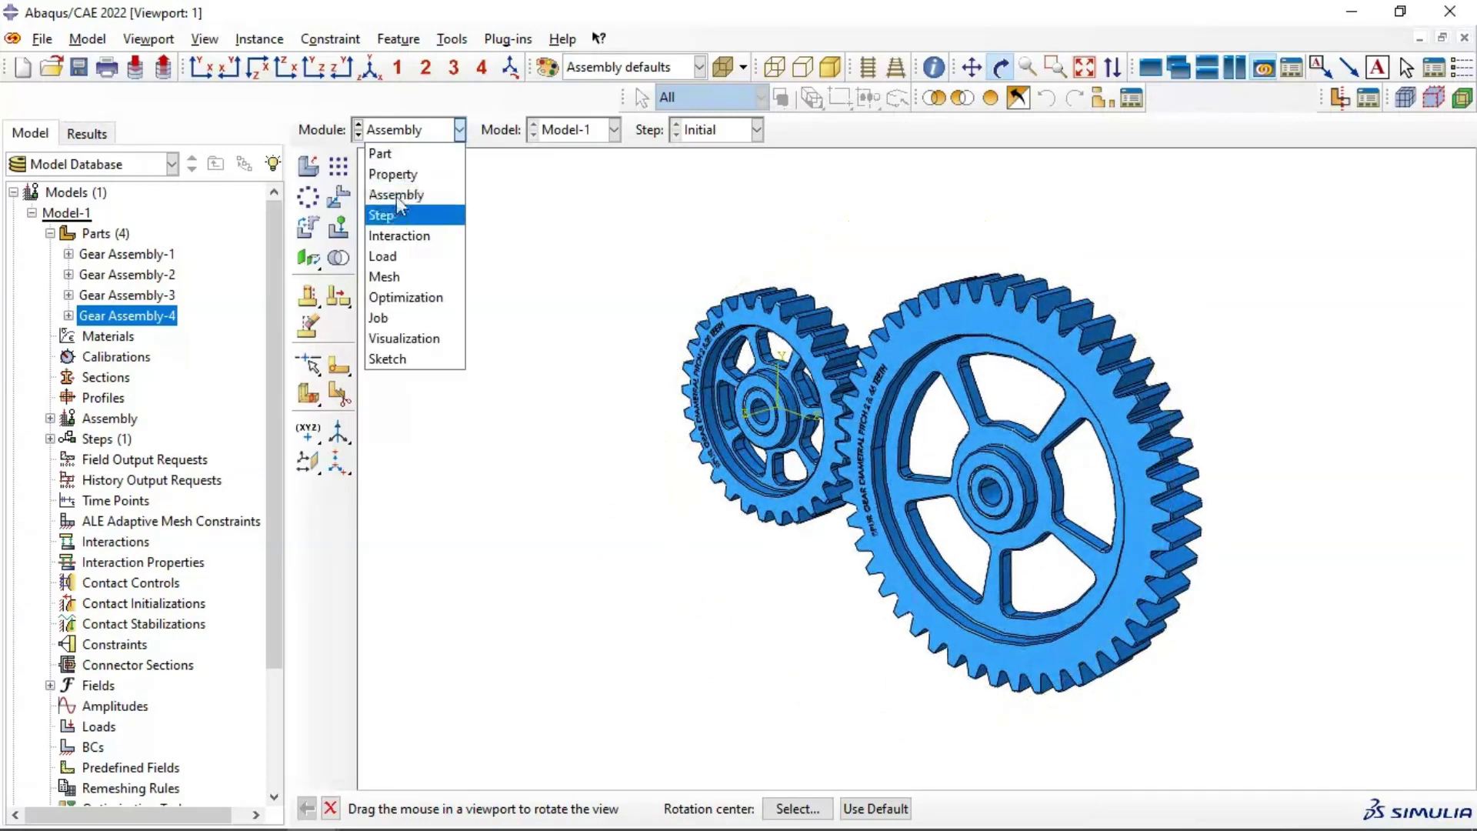
pyautogui.click(382, 153)
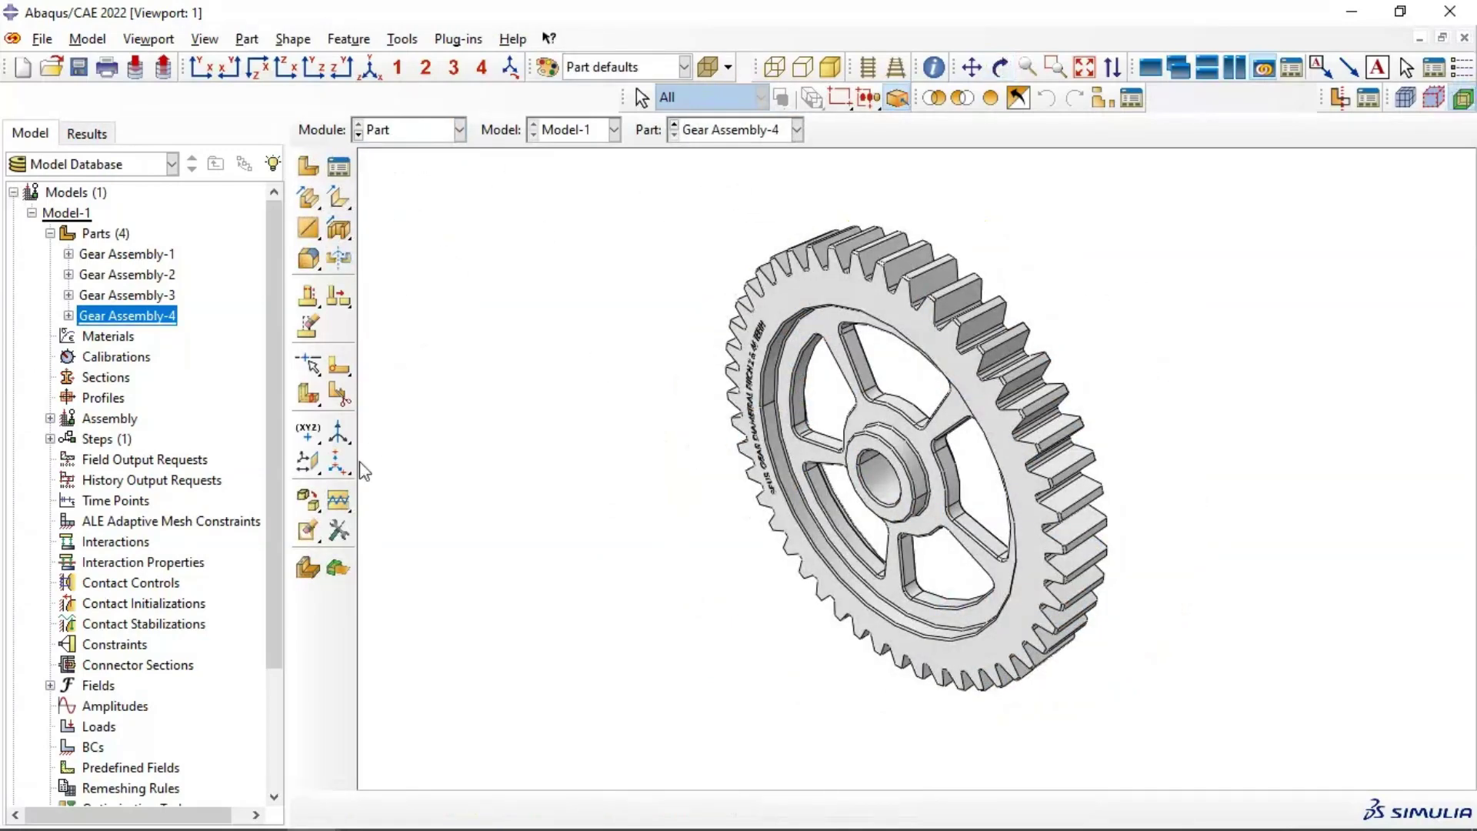
pyautogui.click(340, 532)
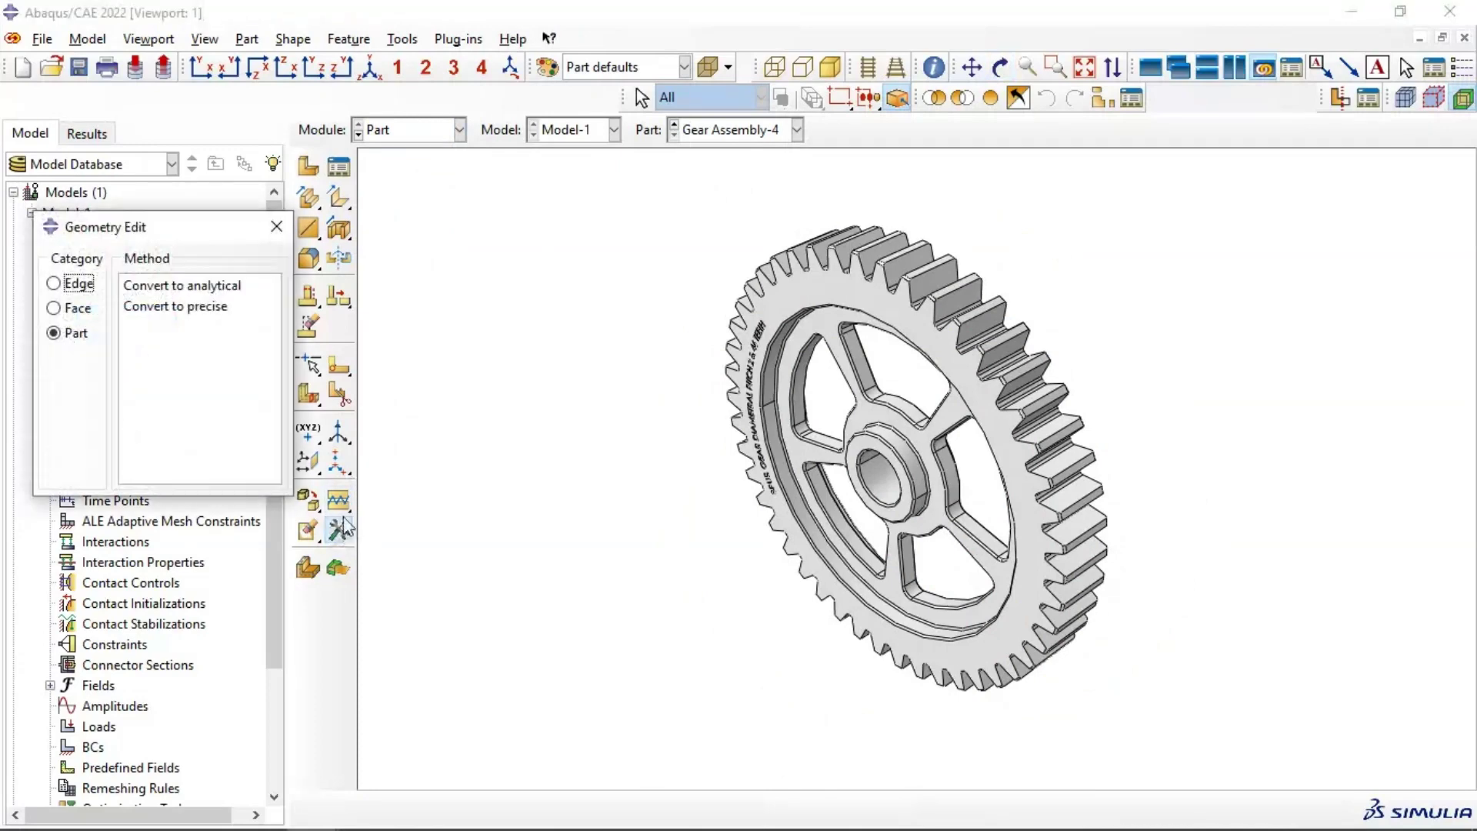
pyautogui.click(165, 286)
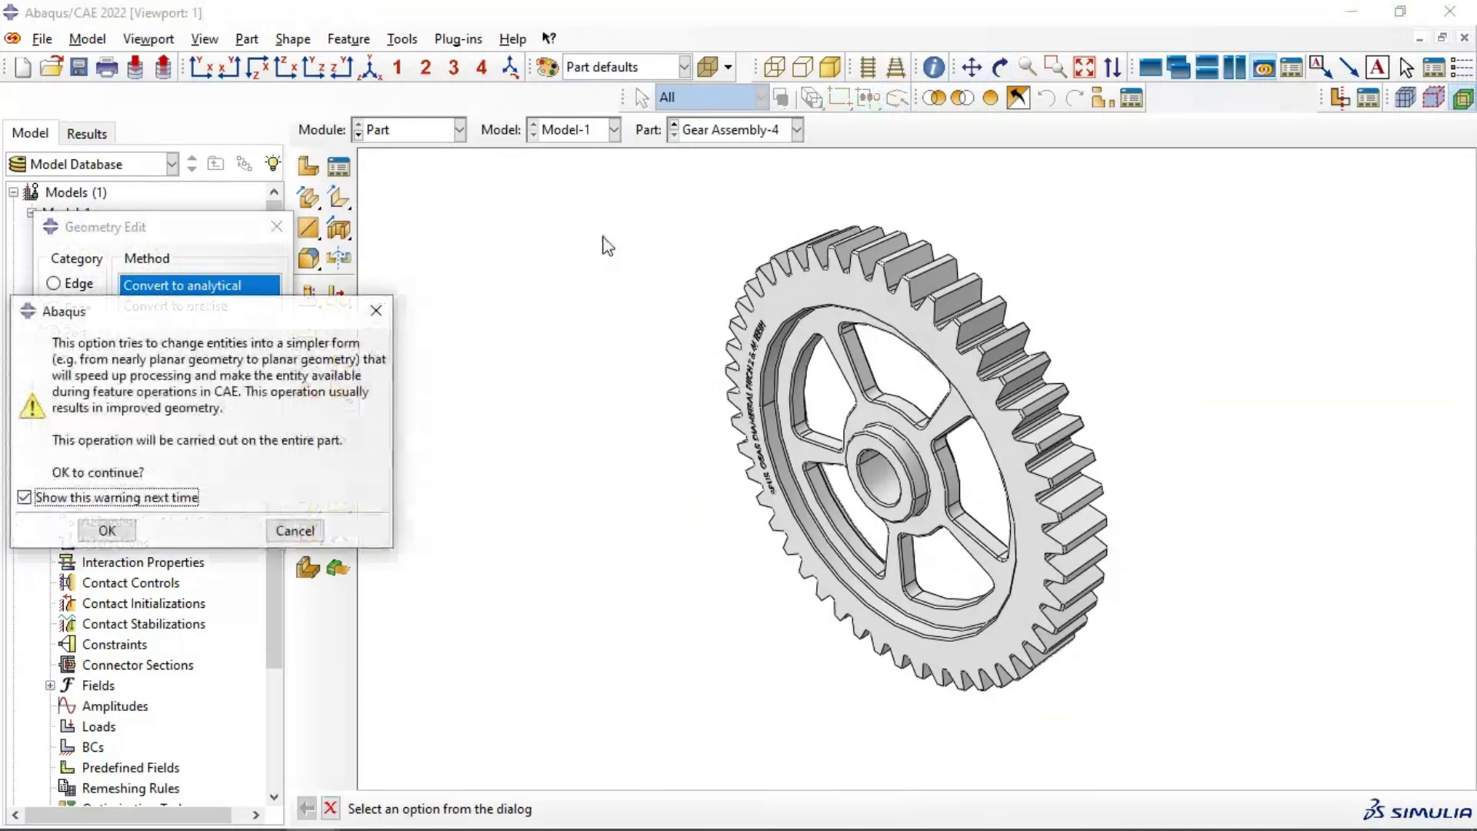
pyautogui.click(107, 530)
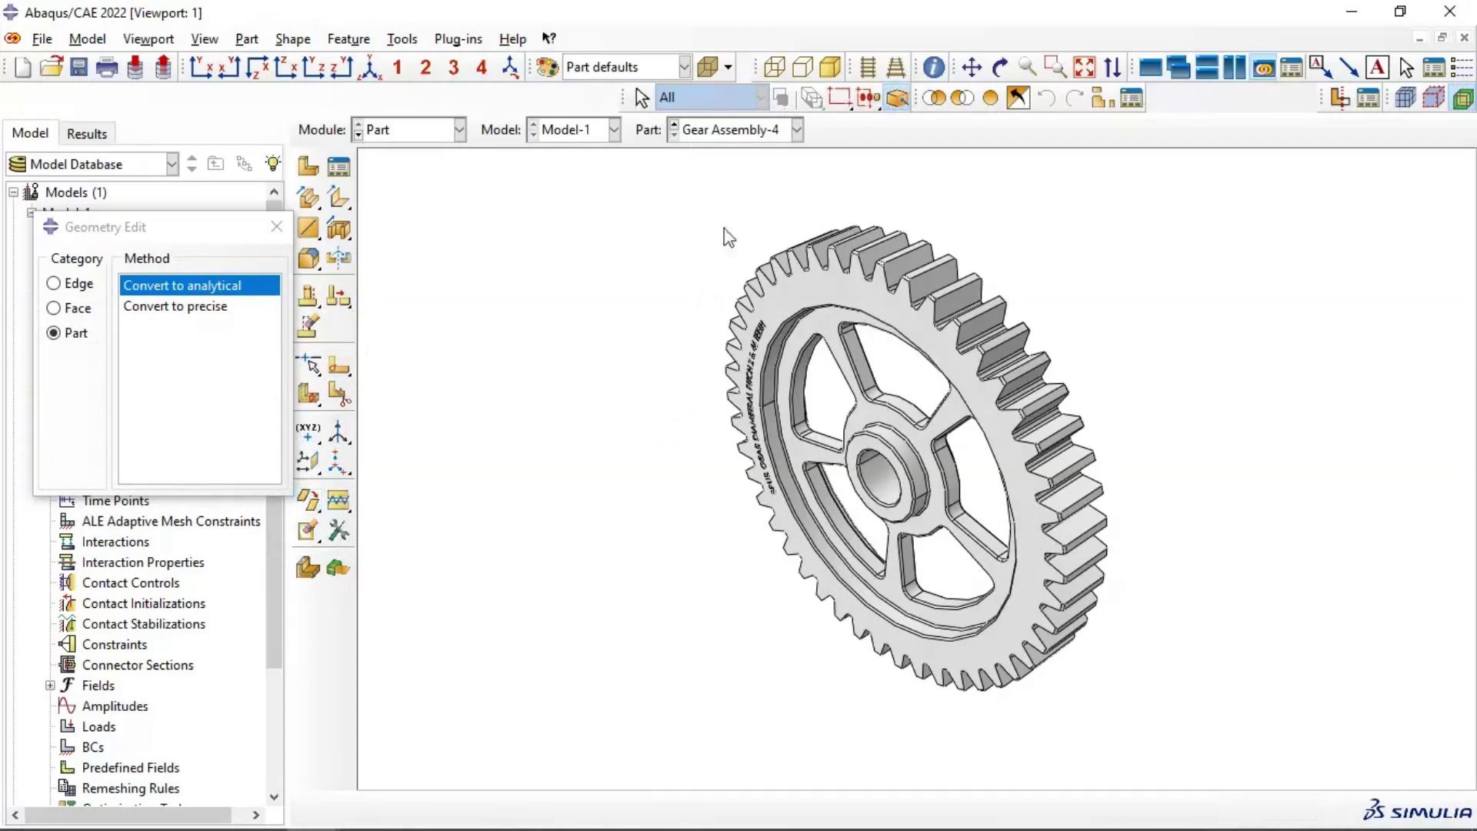
# - Convert Gear Assembly-3 to analytical geometry
pyautogui.click(737, 132)
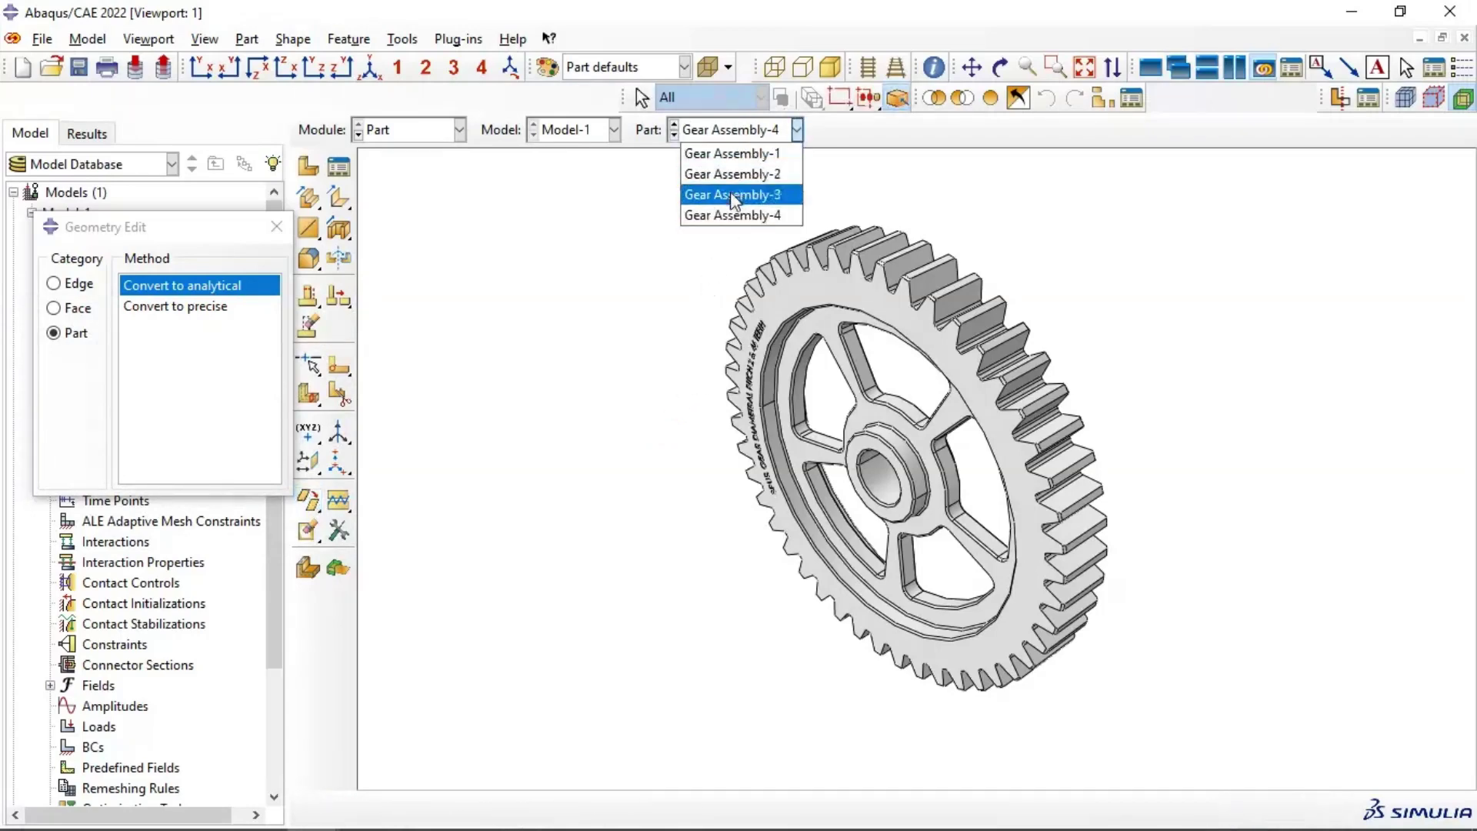
pyautogui.click(731, 193)
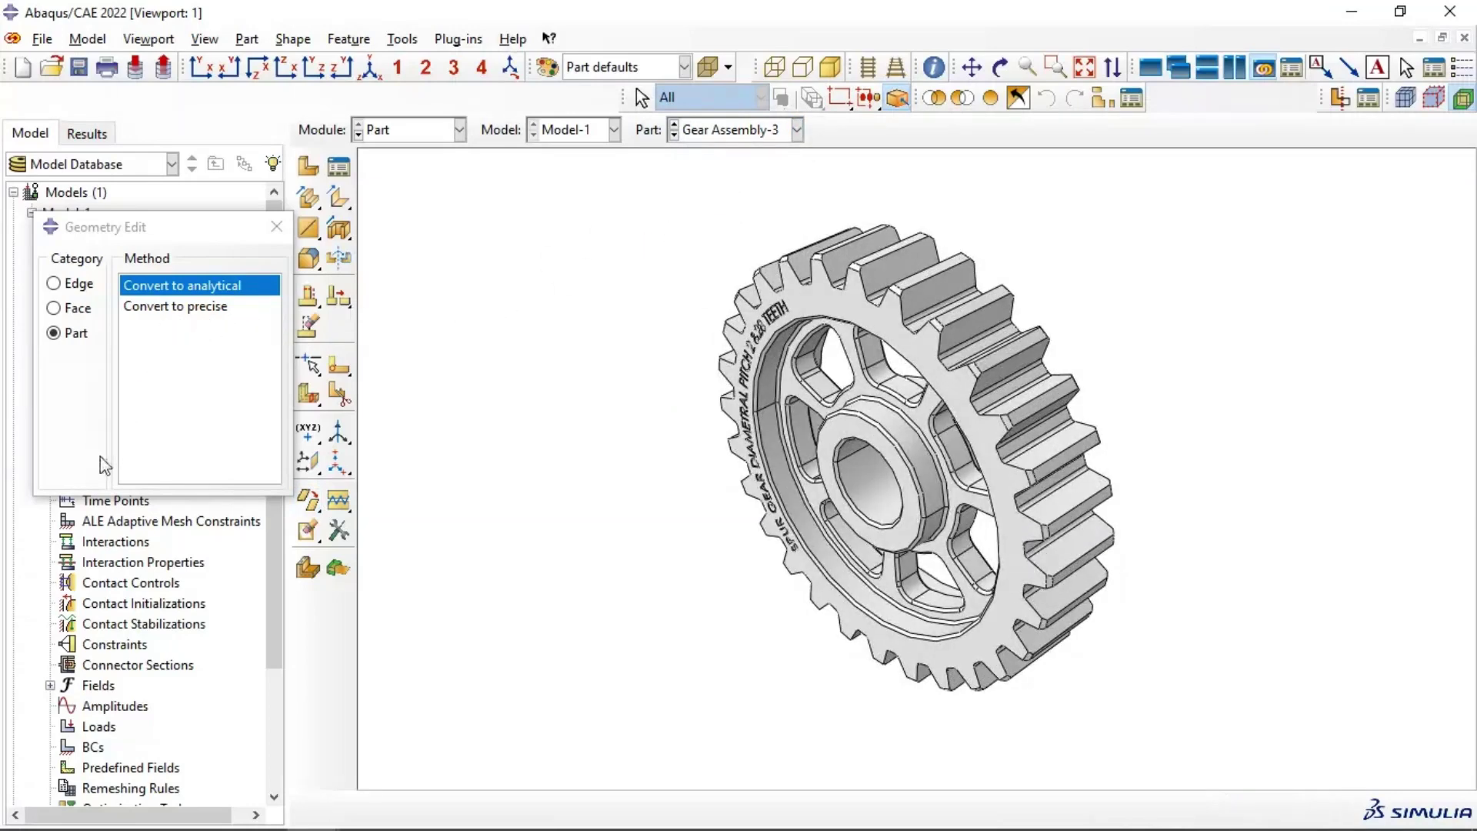
pyautogui.click(155, 287)
pyautogui.click(112, 530)
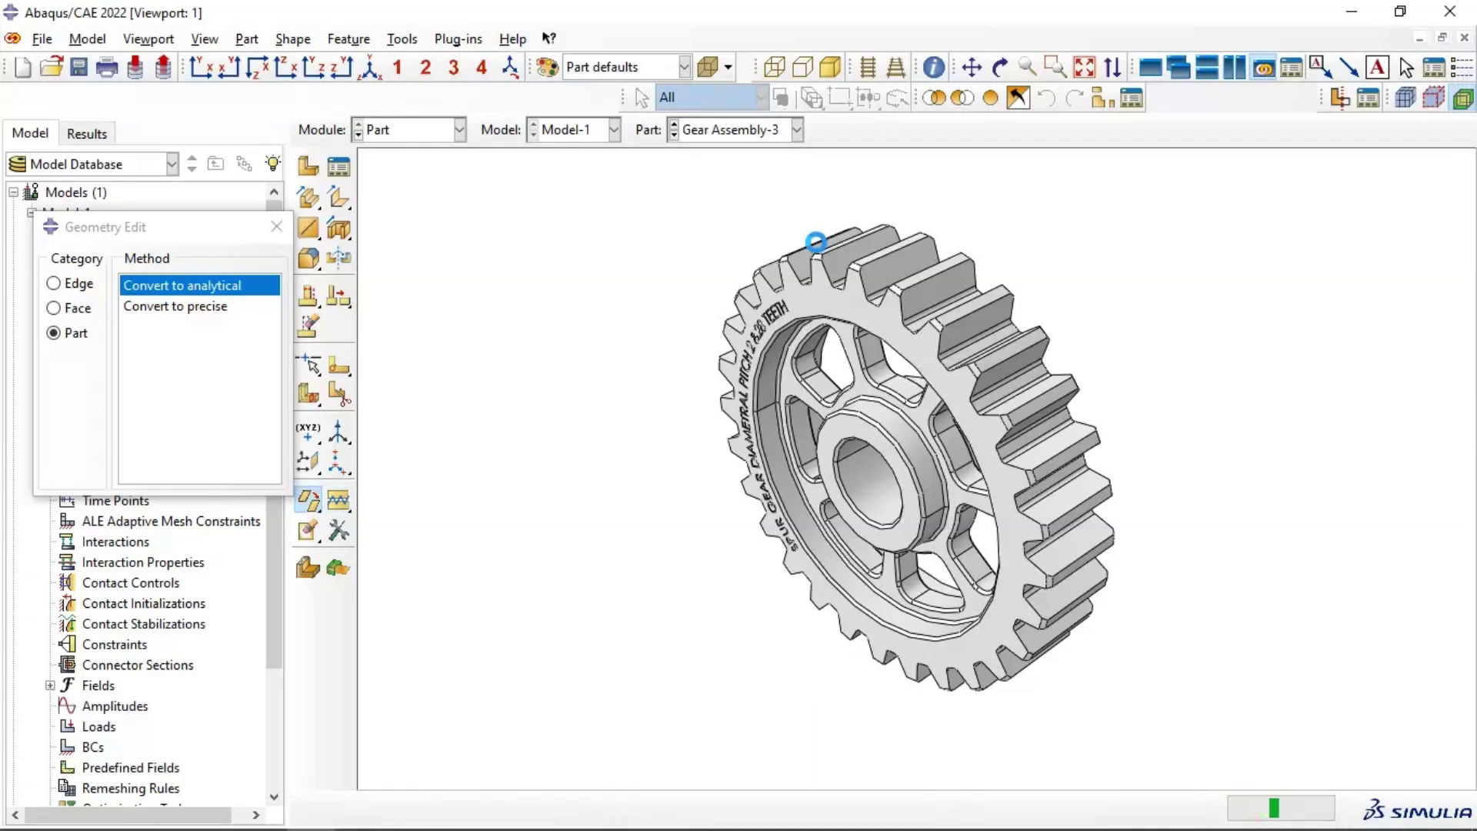
# - Convert the Gear Assembly-2 cylinder to analytical geometry, running the conversion twice
pyautogui.click(750, 130)
pyautogui.click(750, 173)
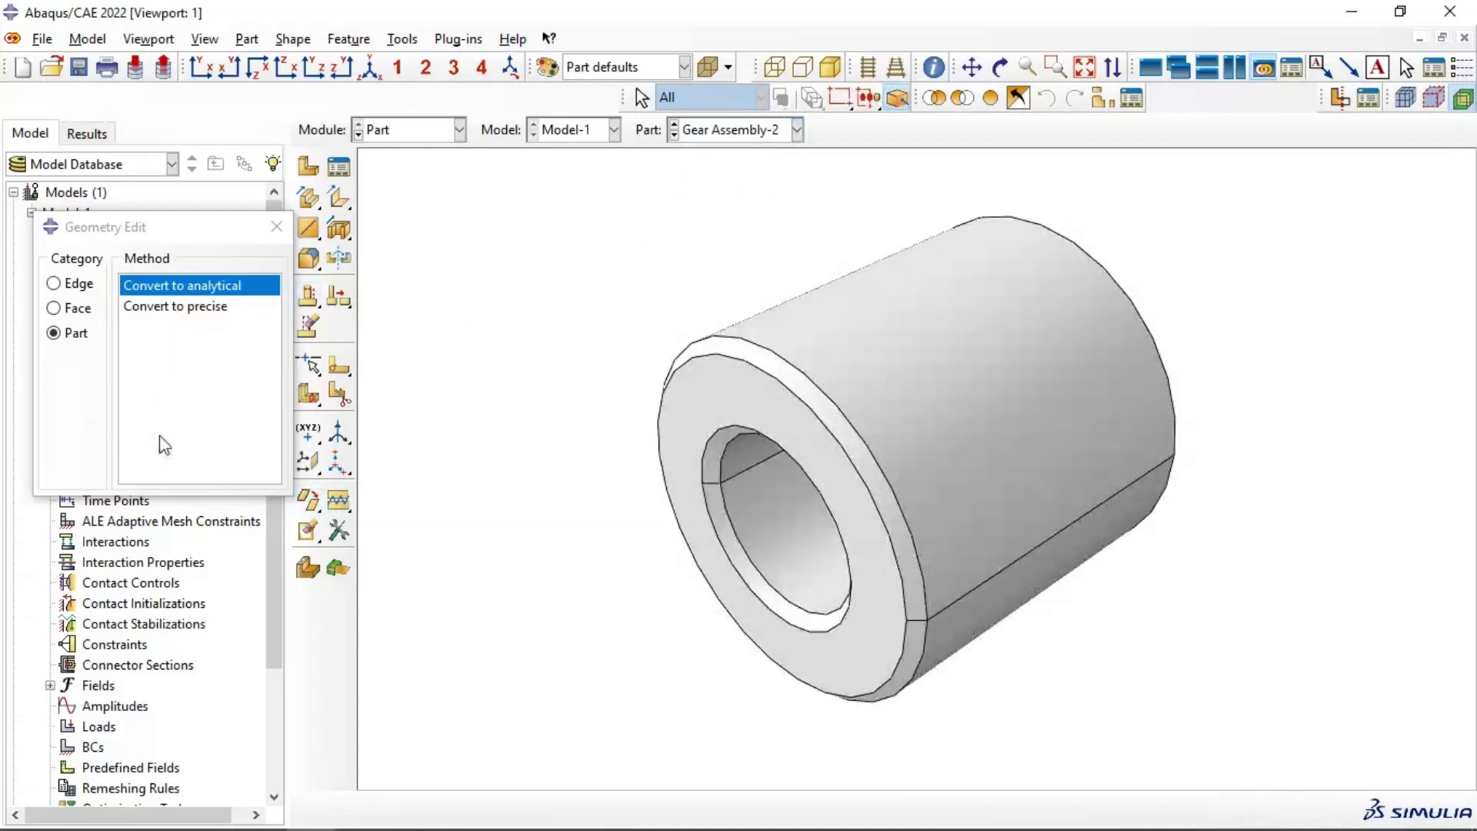
pyautogui.click(222, 291)
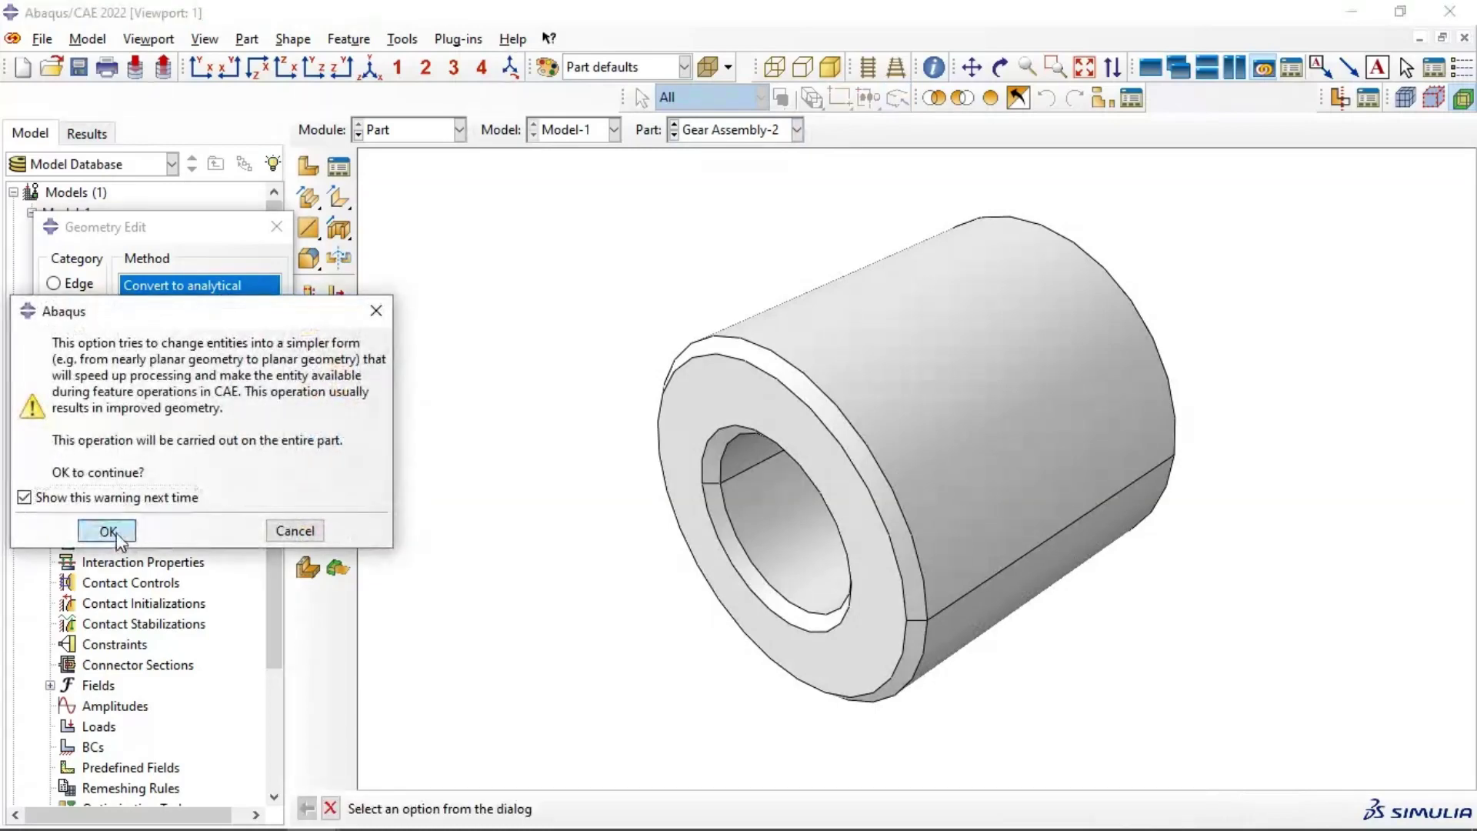
pyautogui.click(107, 529)
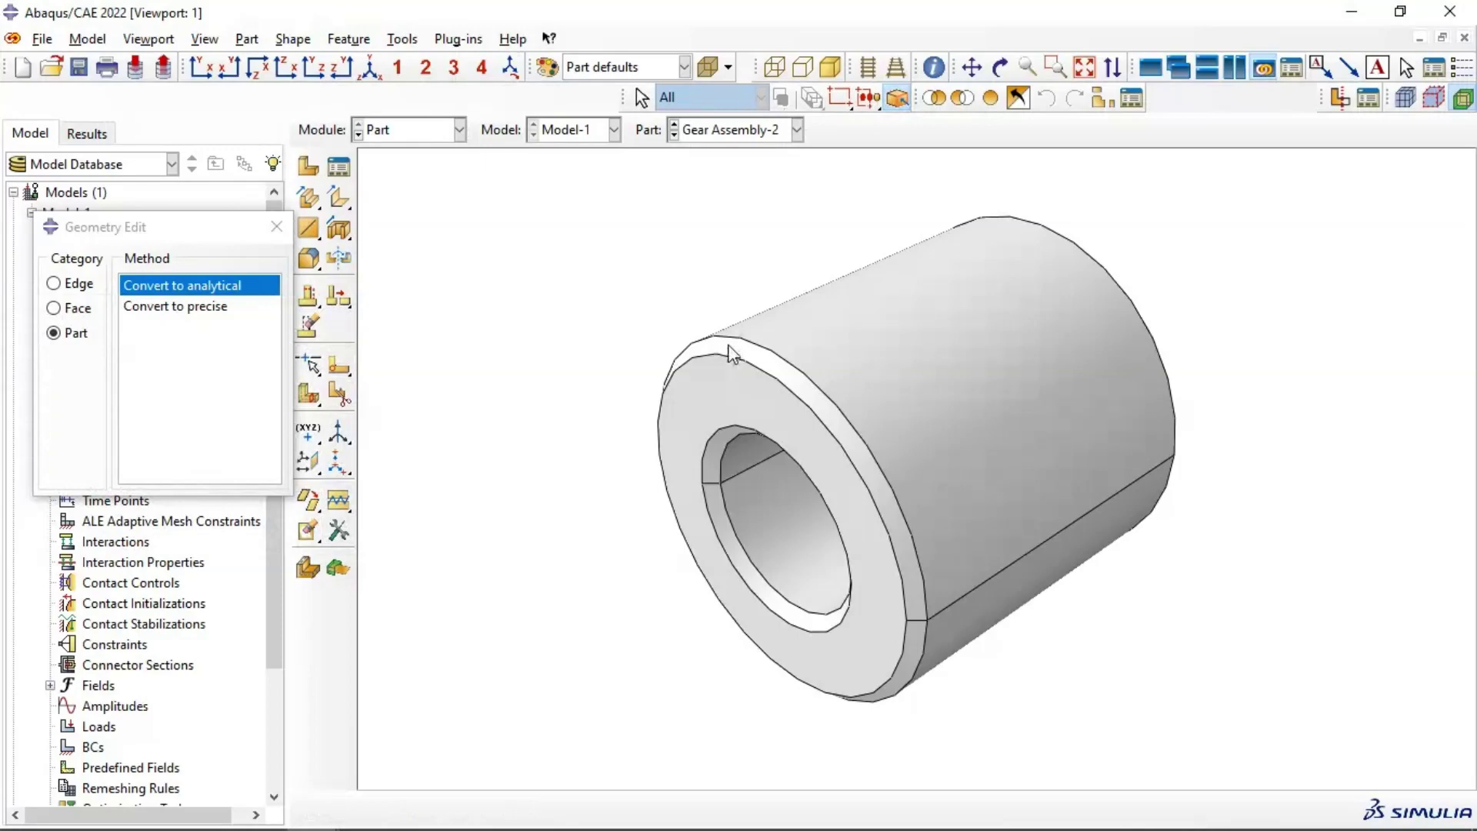
pyautogui.click(216, 296)
pyautogui.click(111, 529)
# - Convert Gear Assembly-1 to analytical geometry and close the Geometry Edit dialog
pyautogui.click(733, 132)
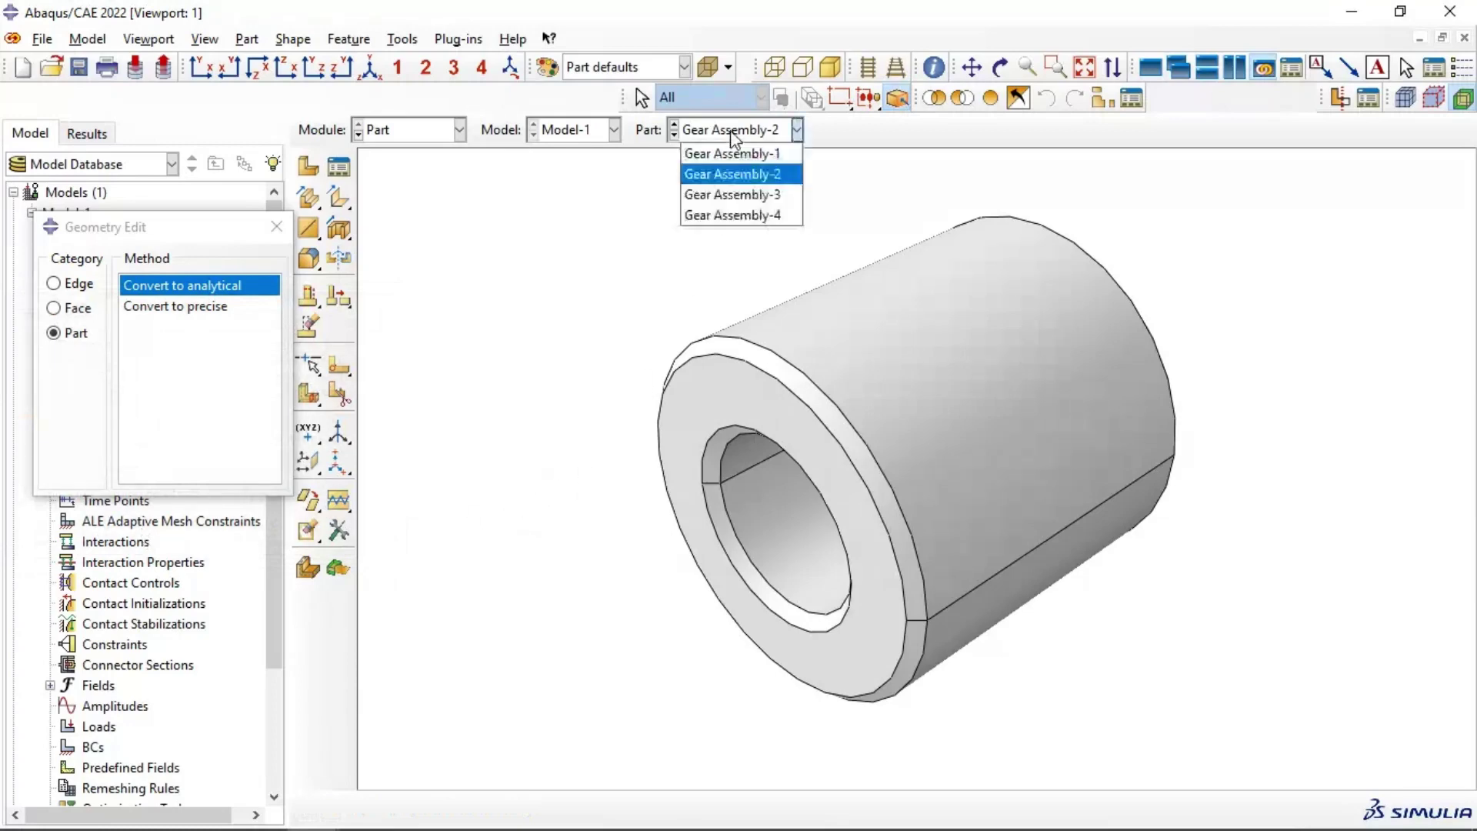
pyautogui.click(732, 153)
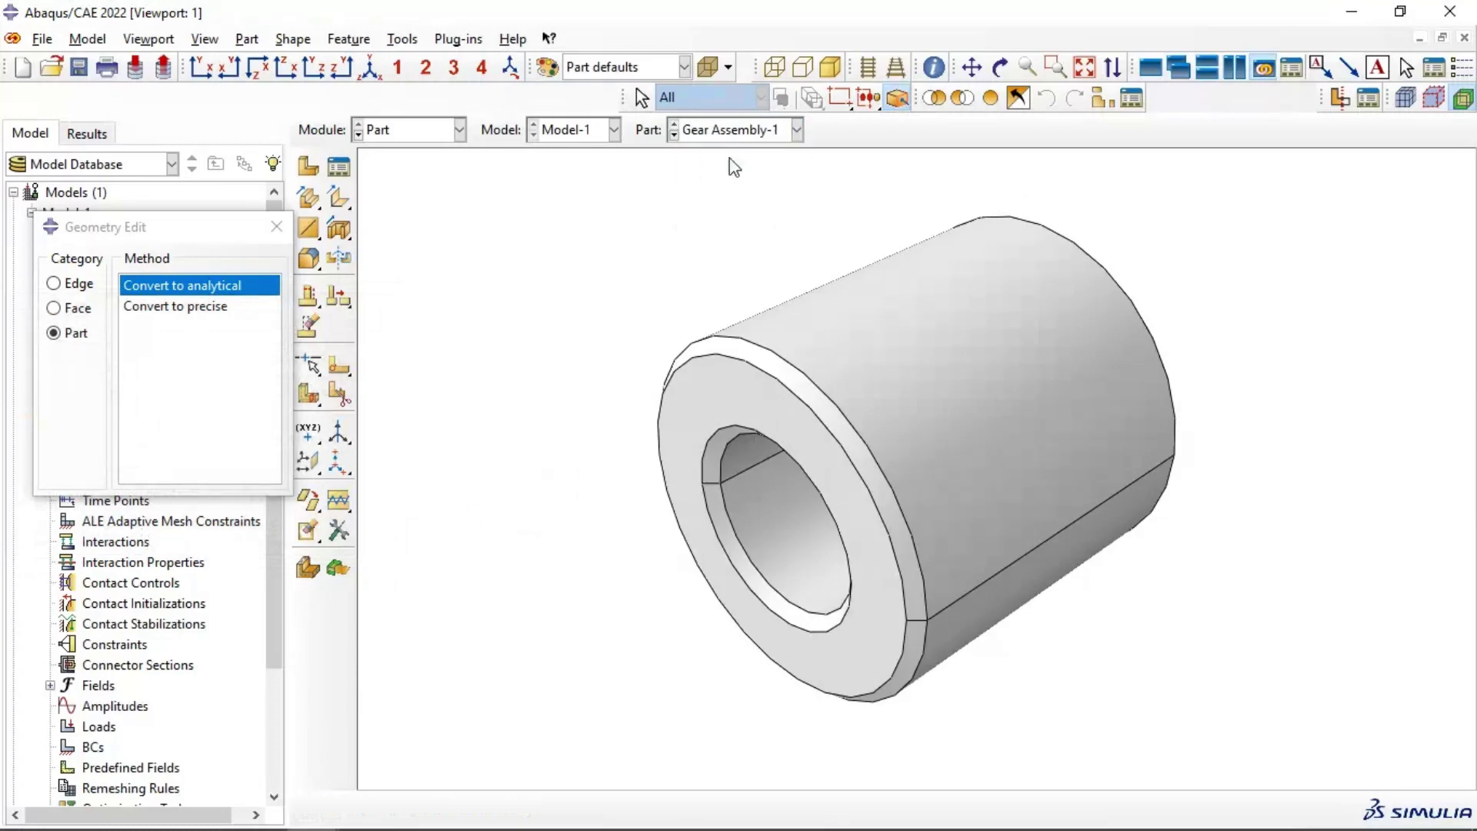
pyautogui.click(178, 289)
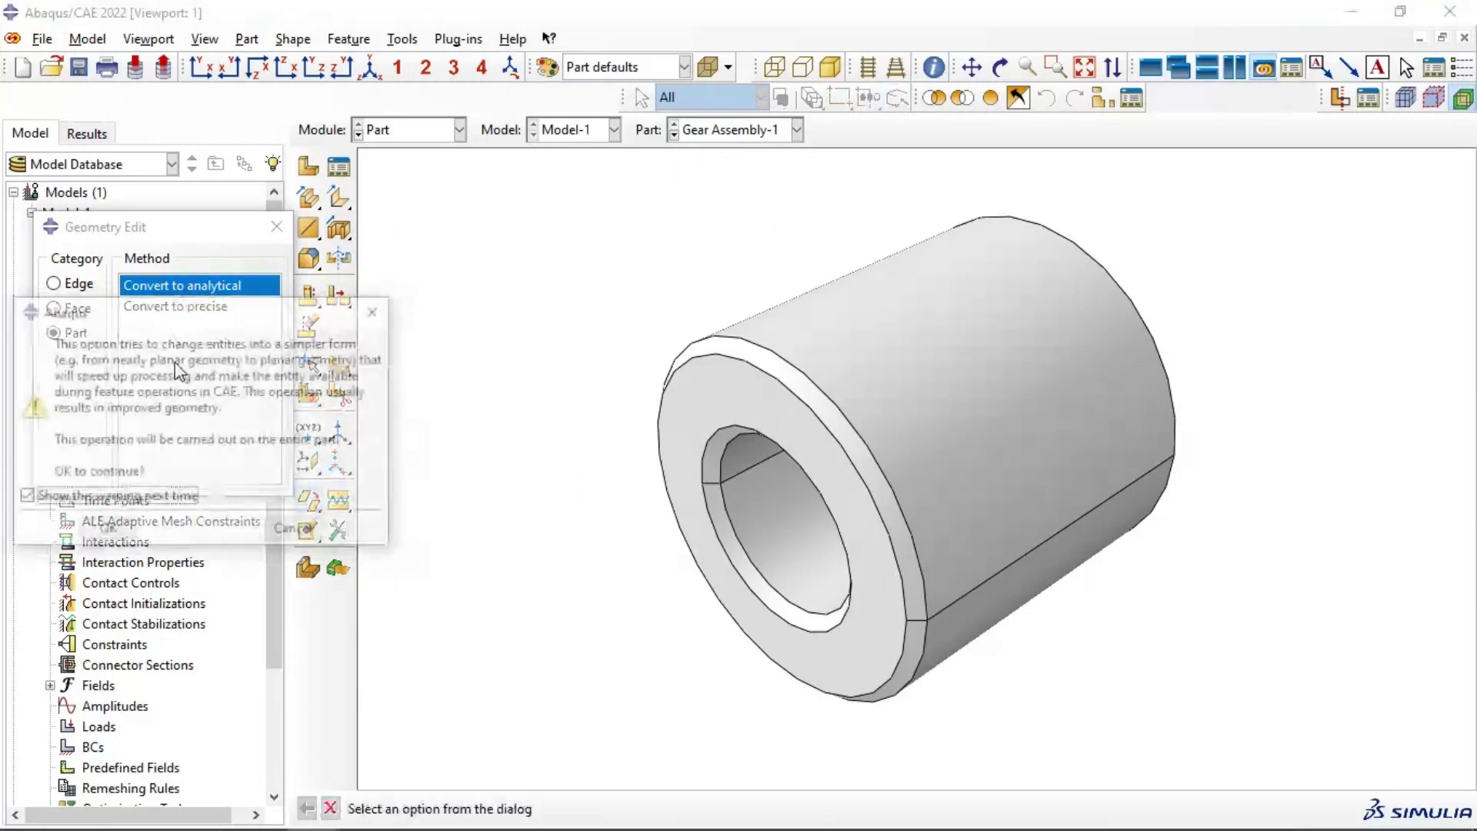
pyautogui.click(119, 530)
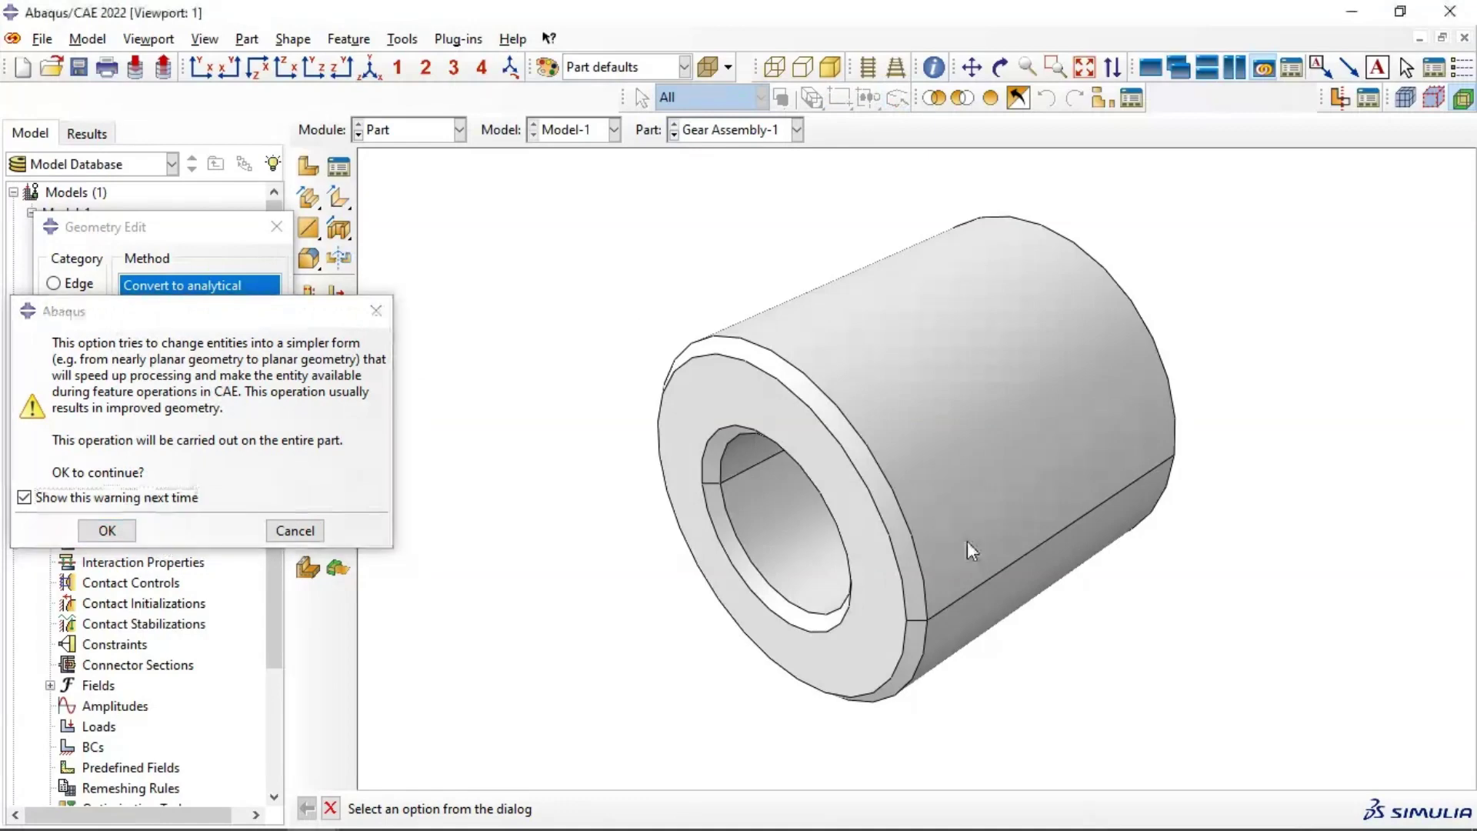
pyautogui.click(107, 529)
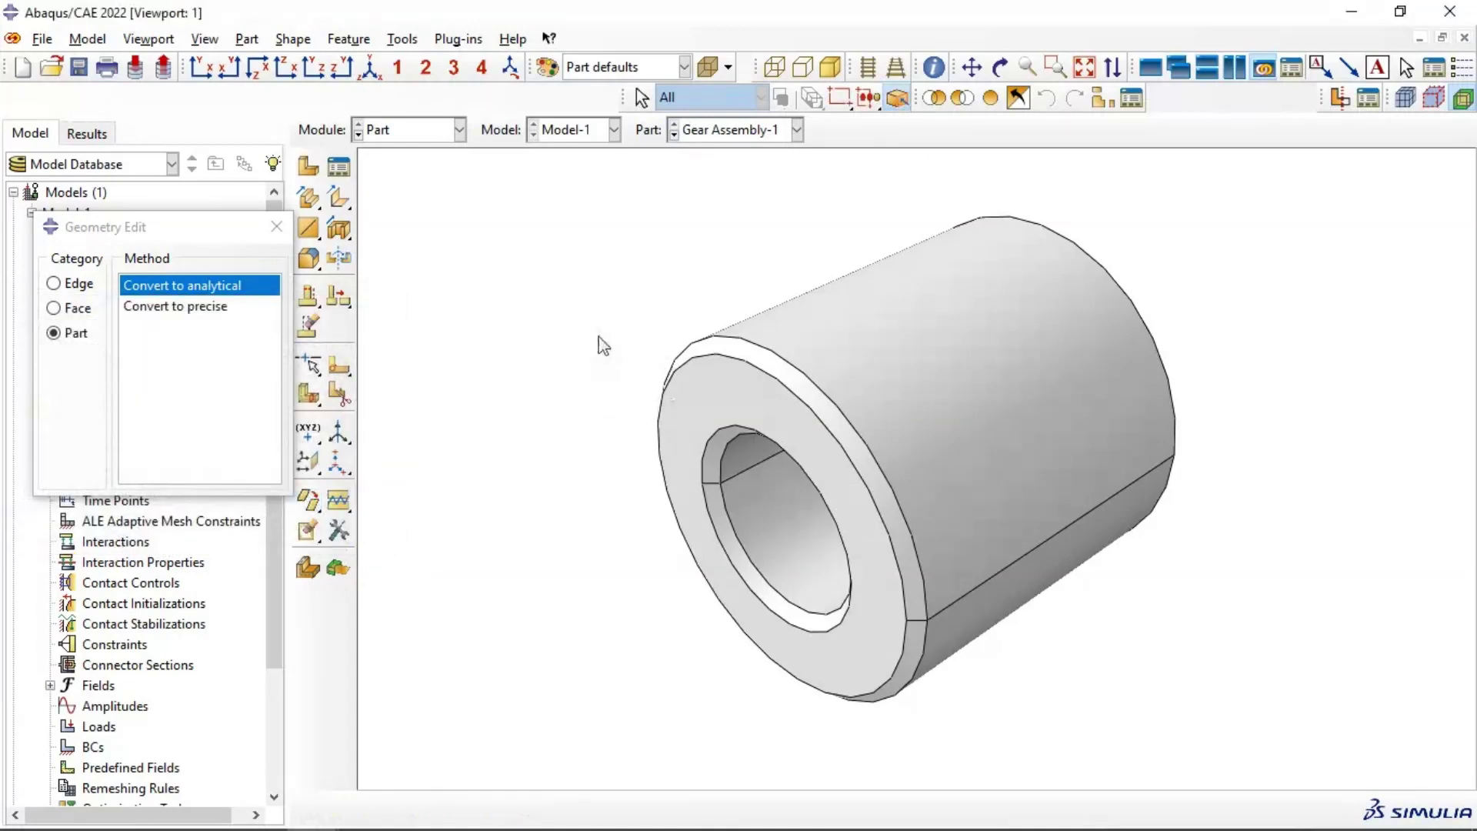
pyautogui.click(277, 226)
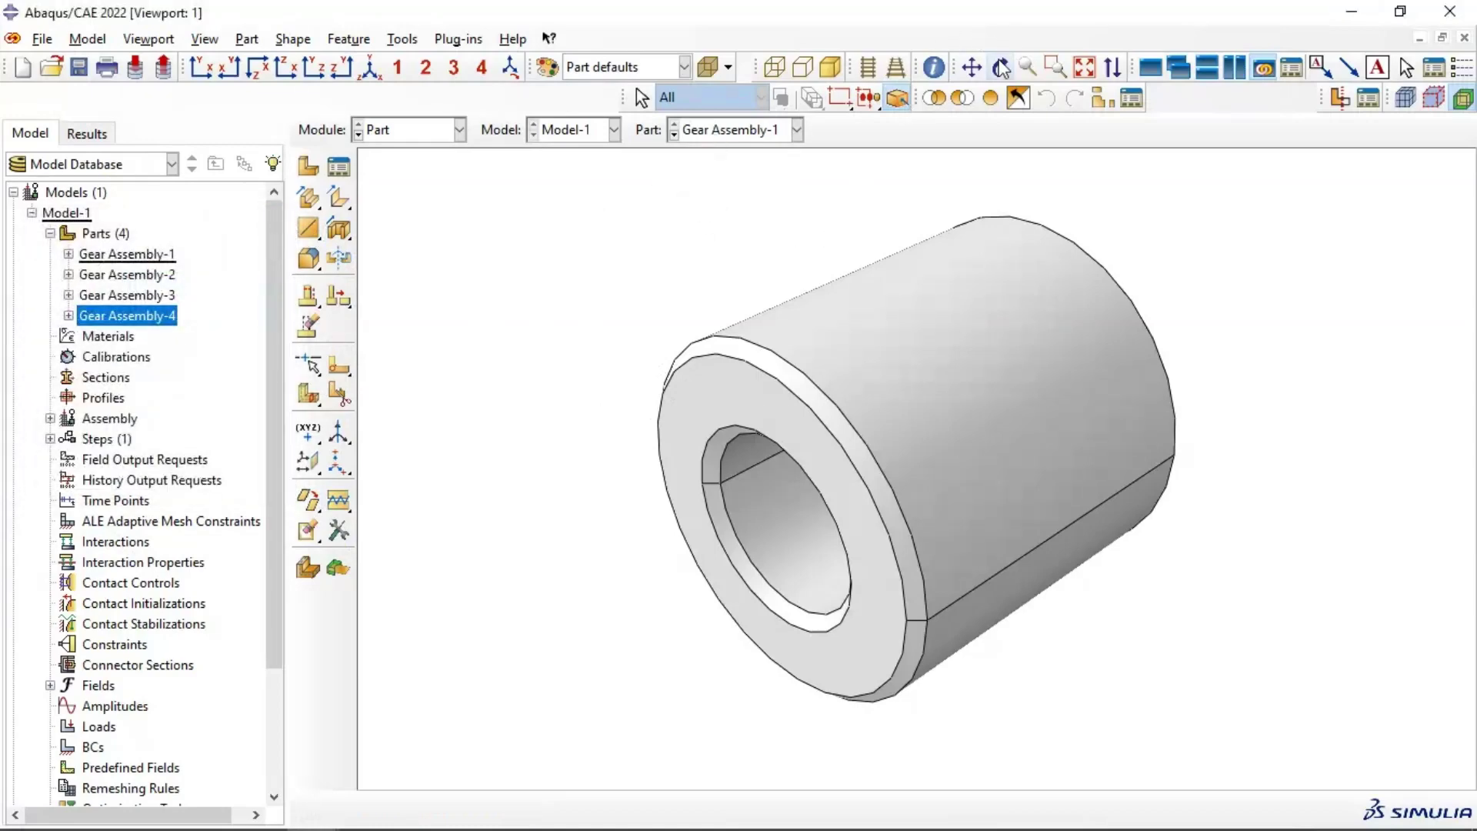
# - Switch back to the Assembly module and orbit the view around the meshing gears
pyautogui.click(400, 135)
pyautogui.click(403, 194)
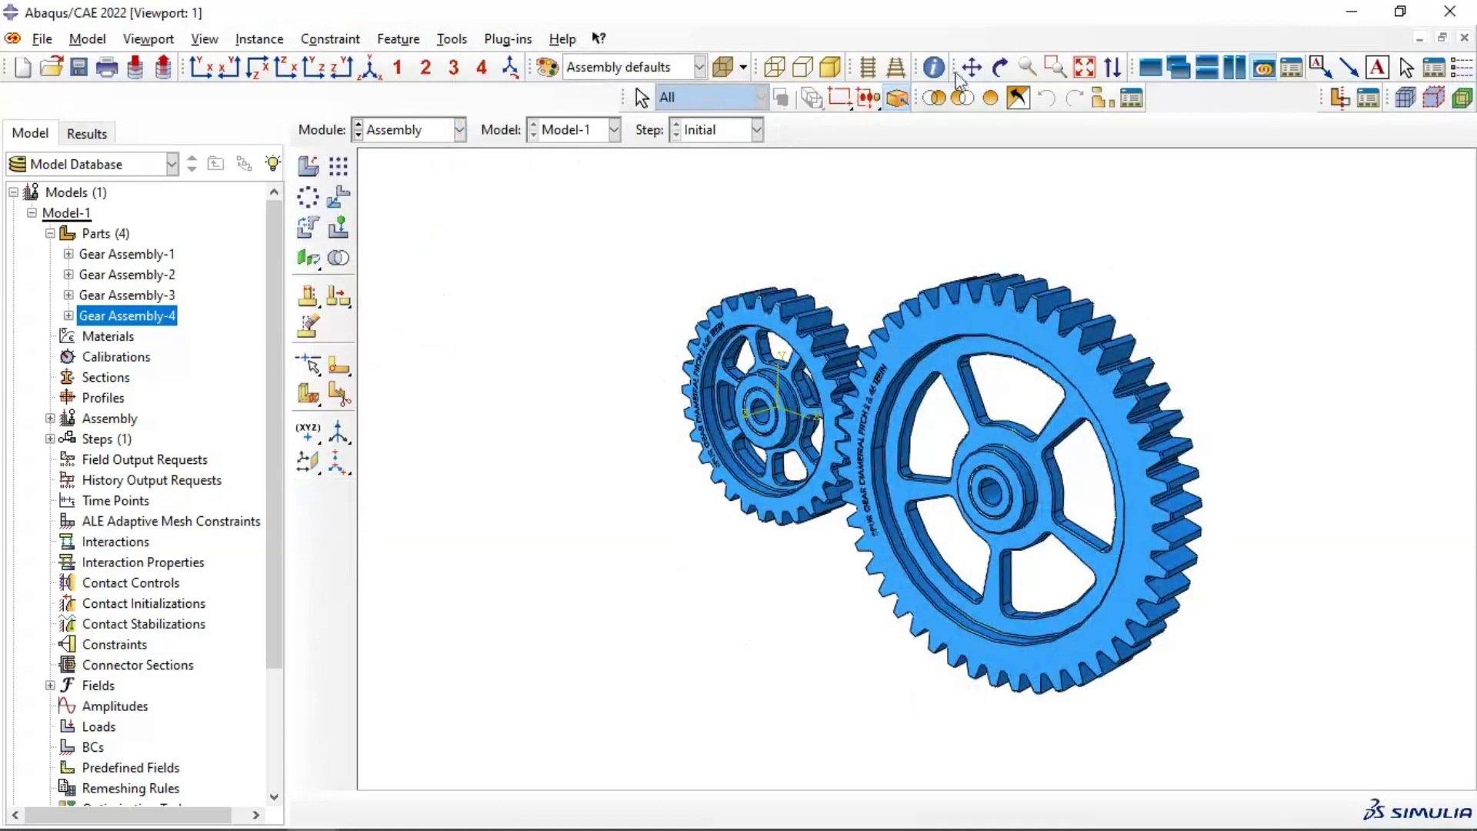
pyautogui.click(1000, 68)
pyautogui.moveTo(911, 362)
pyautogui.mouseDown()
pyautogui.moveTo(877, 385)
pyautogui.moveTo(900, 377)
pyautogui.mouseUp()
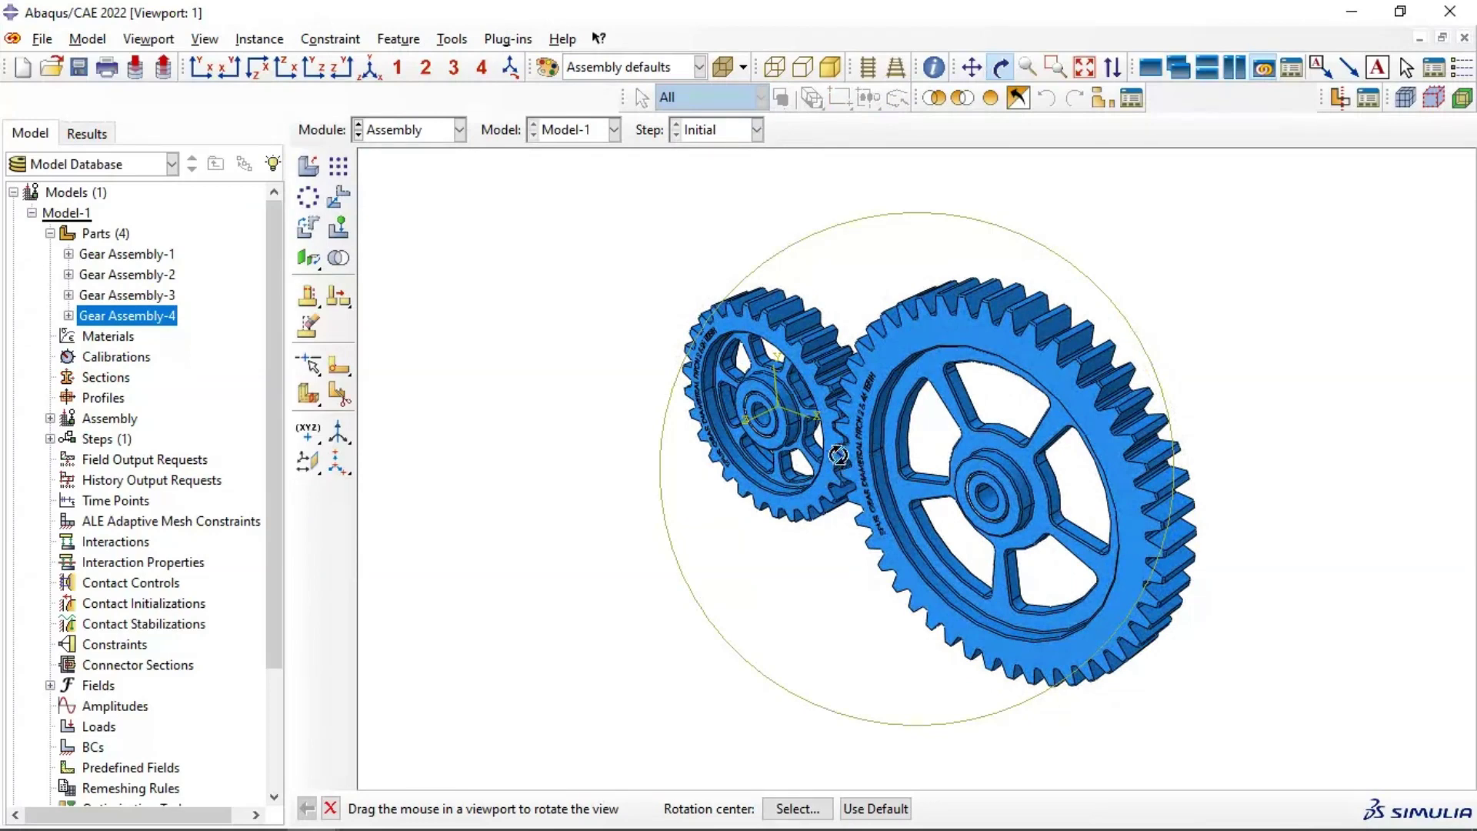
pyautogui.moveTo(839, 456); pyautogui.dragTo(861, 444)
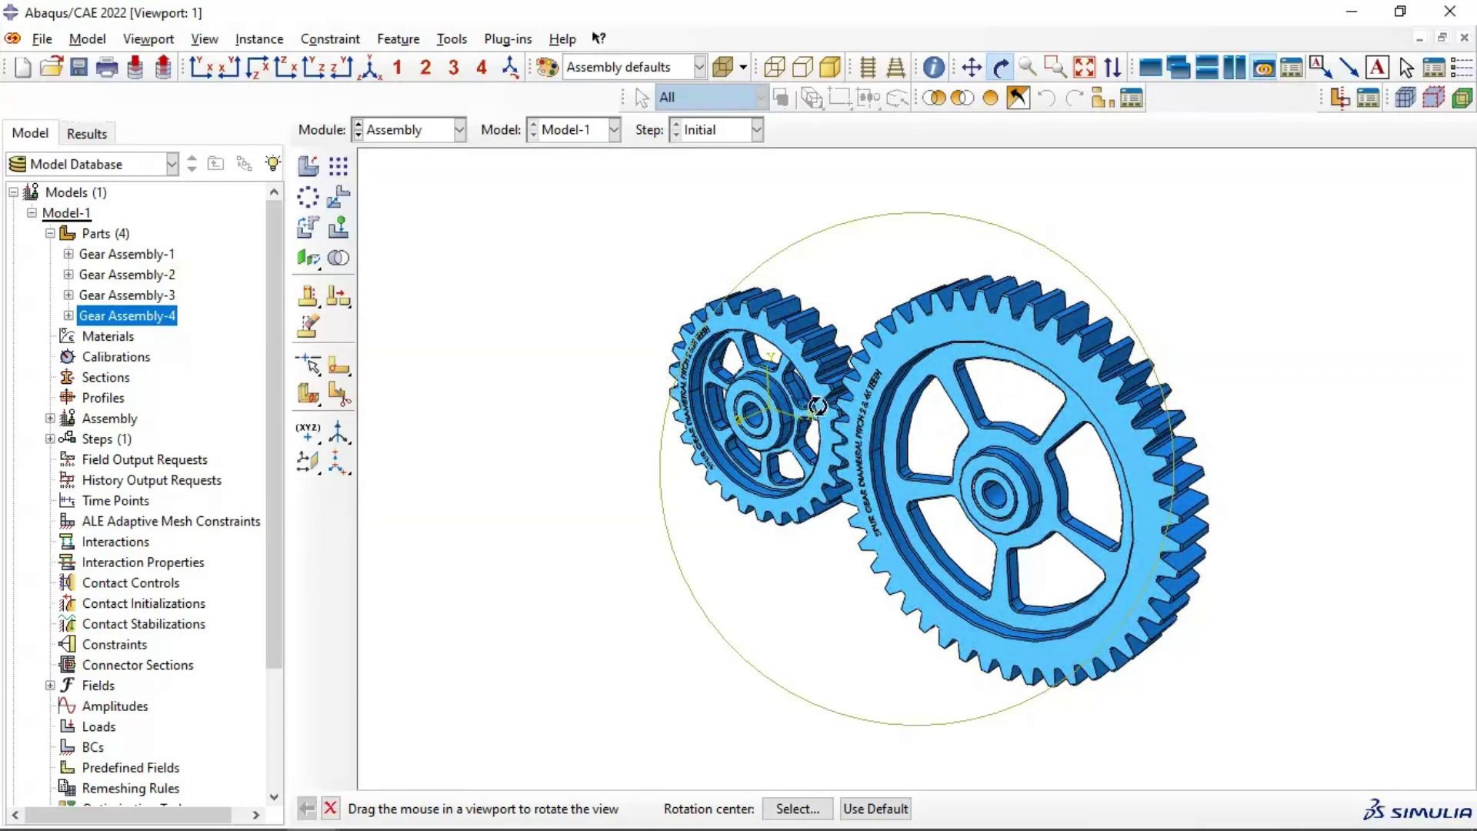